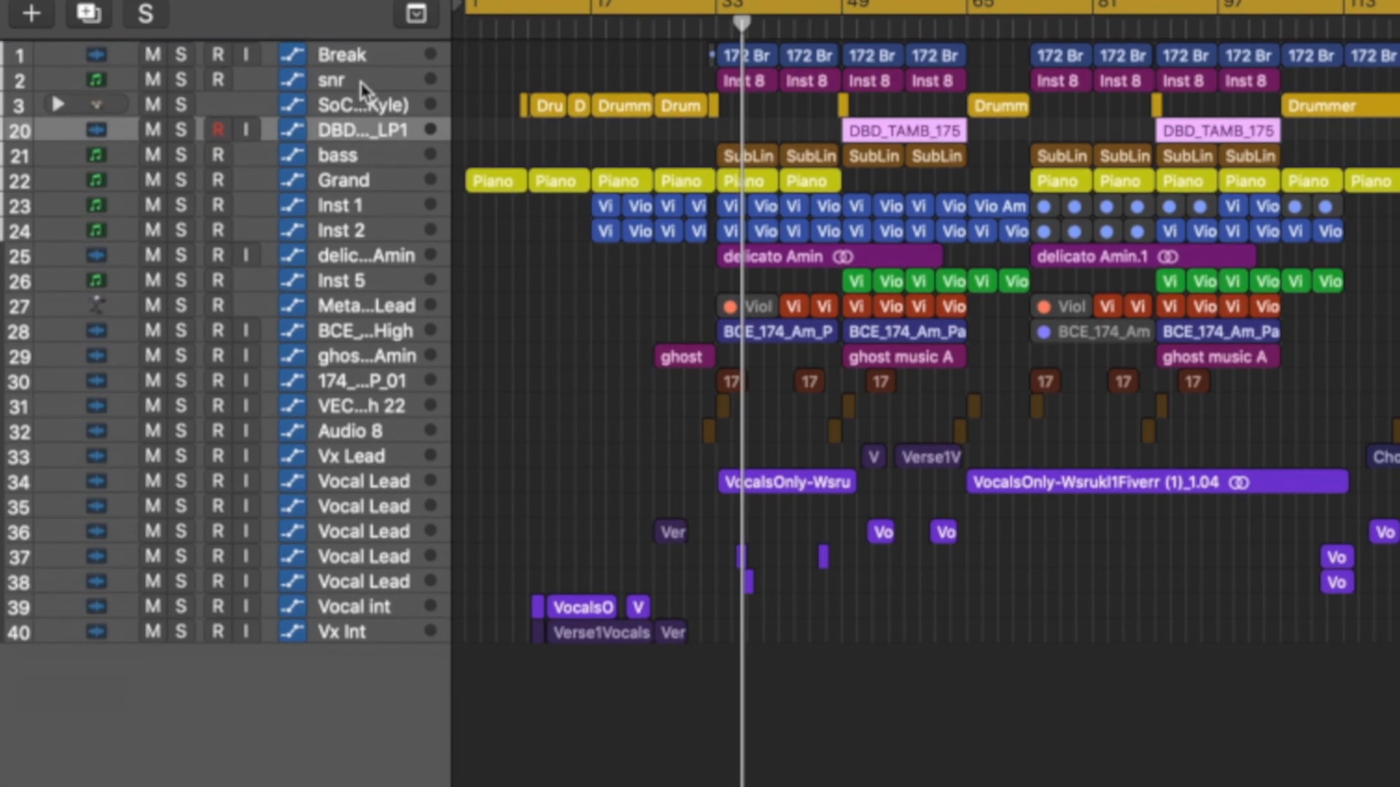
Select the Break, snr, SoCal and DBD_TAMB drum tracks and route their output to Bus 20.
click(364, 56)
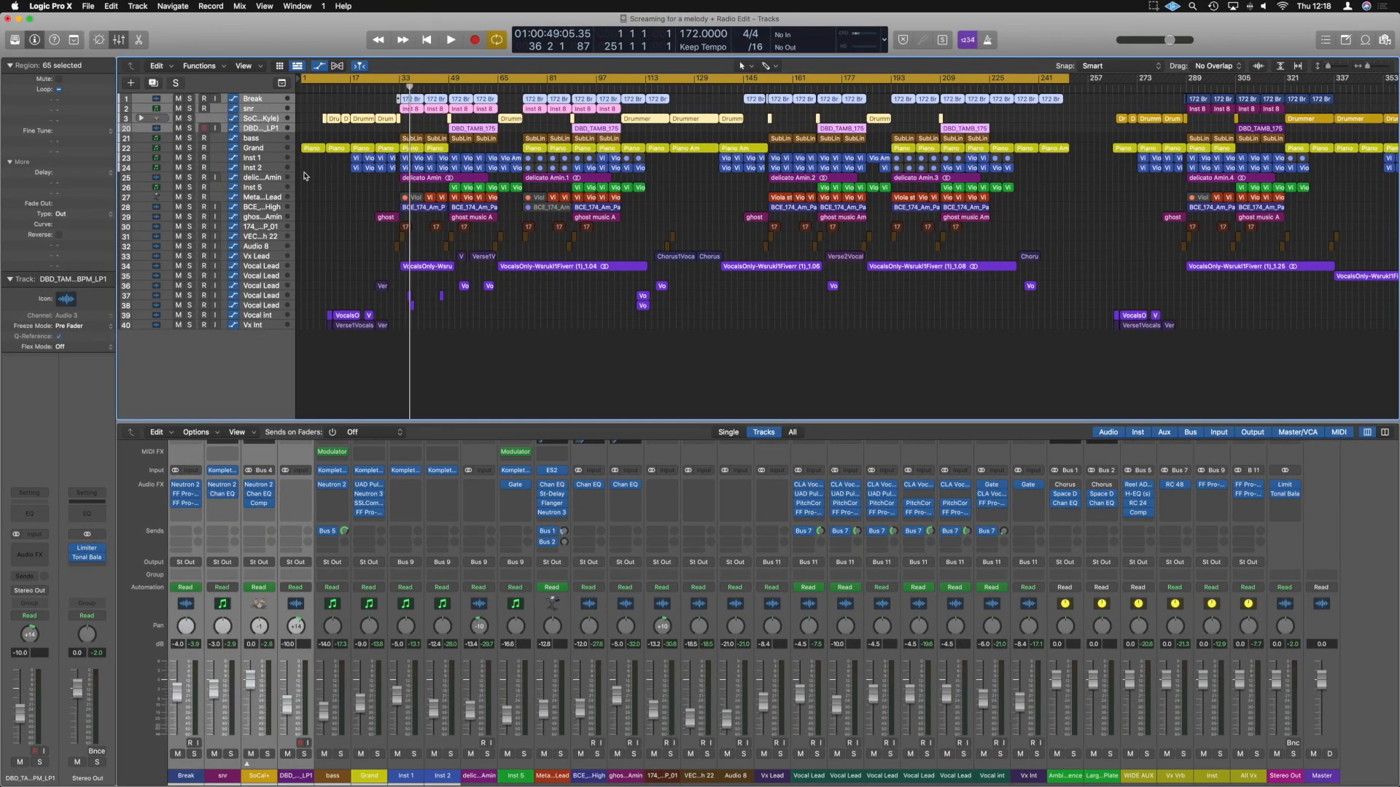
click(266, 99)
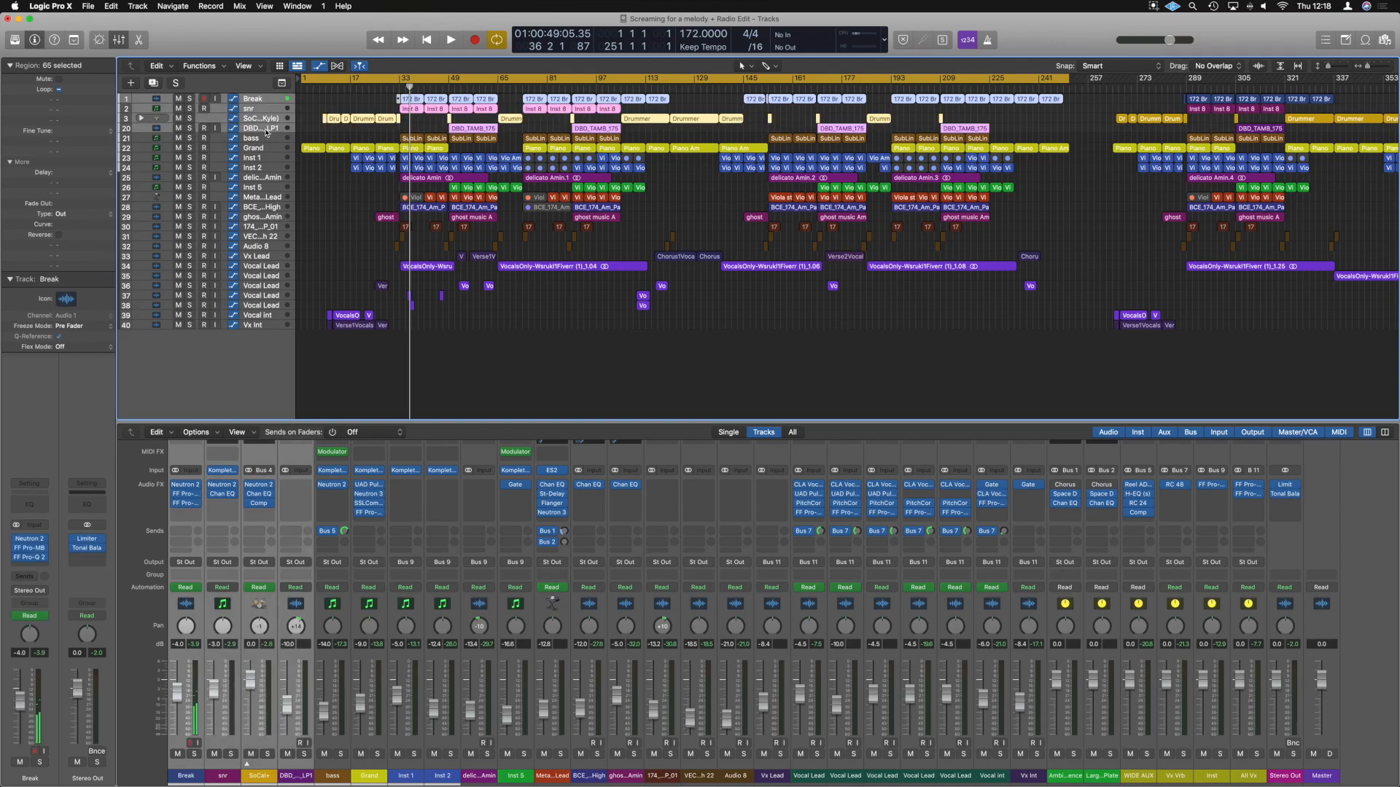
key(x)
key(x)
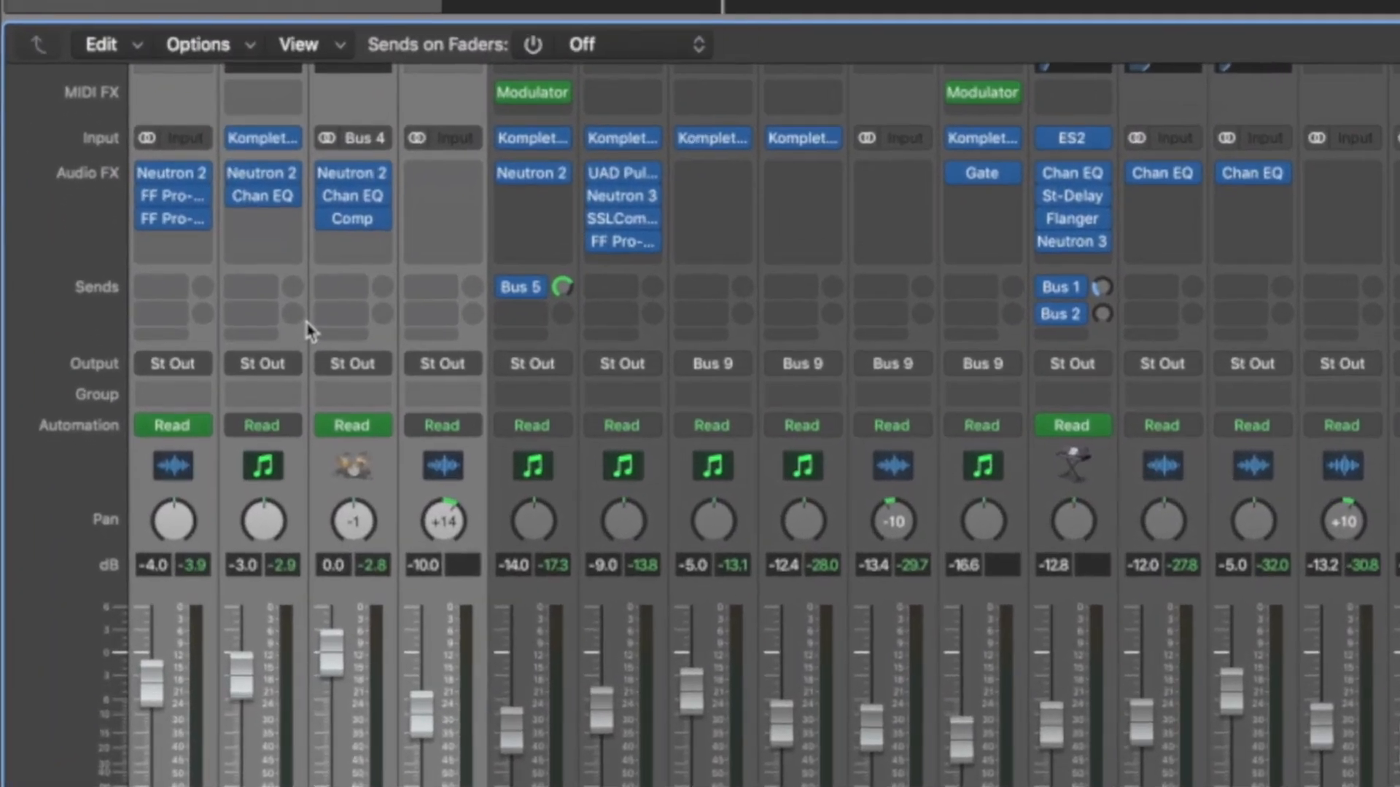
click(174, 368)
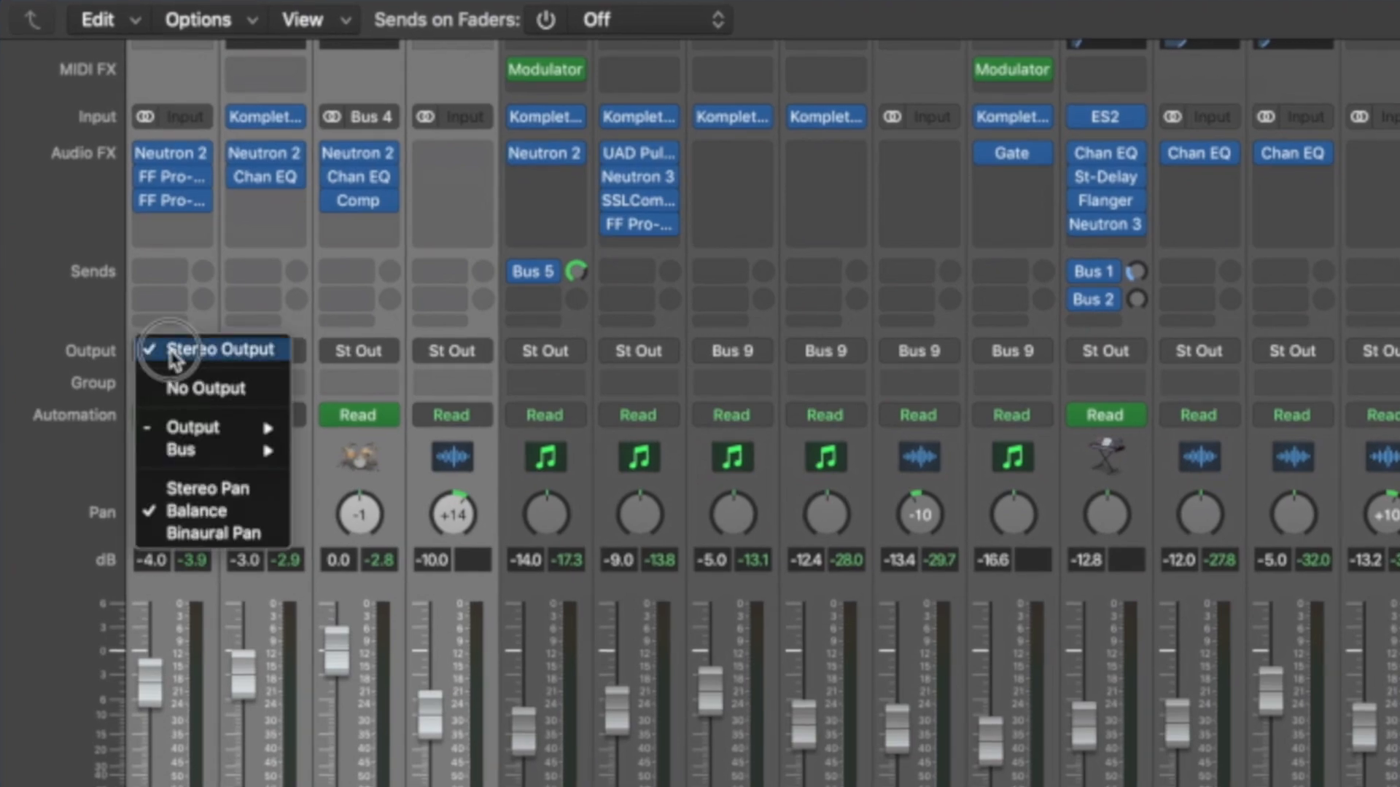
mouse_move(204, 453)
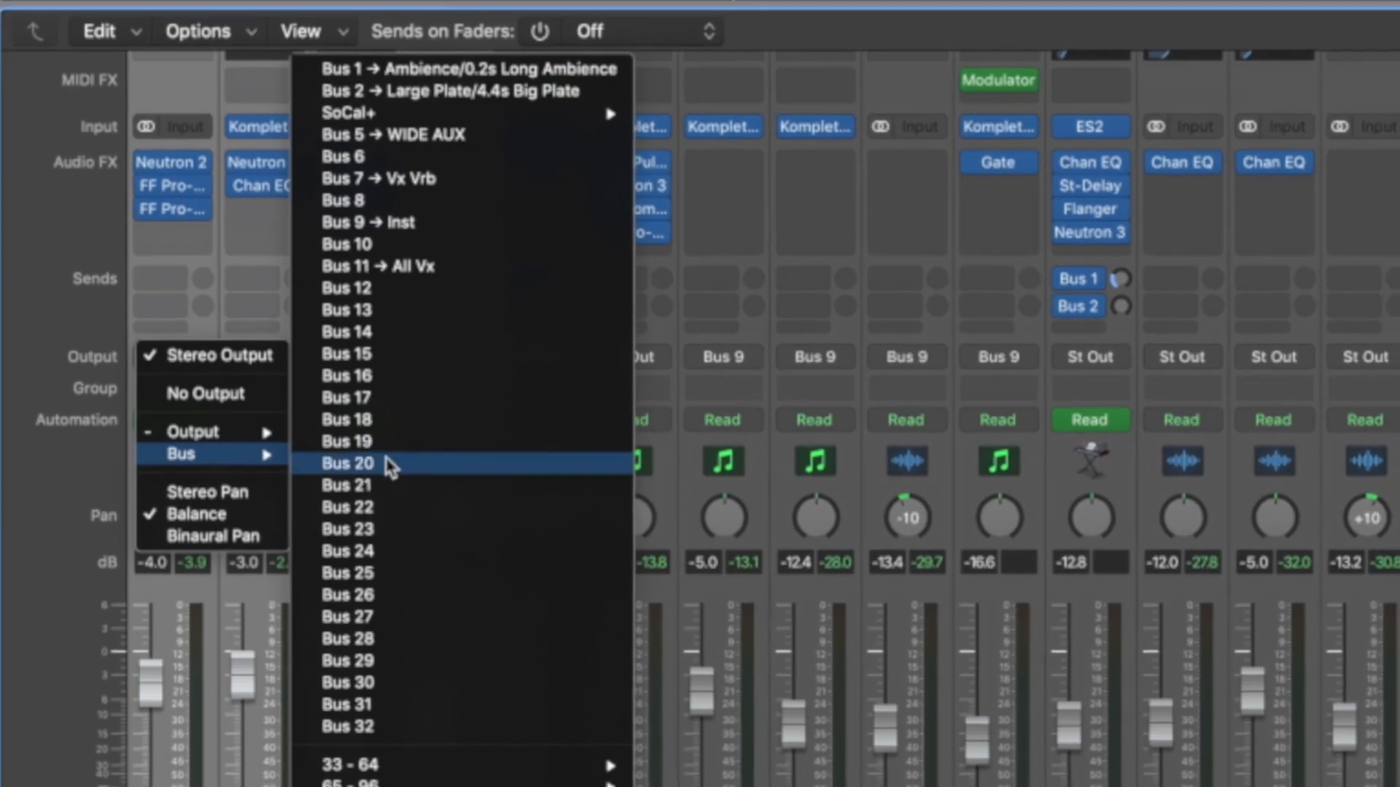
click(389, 461)
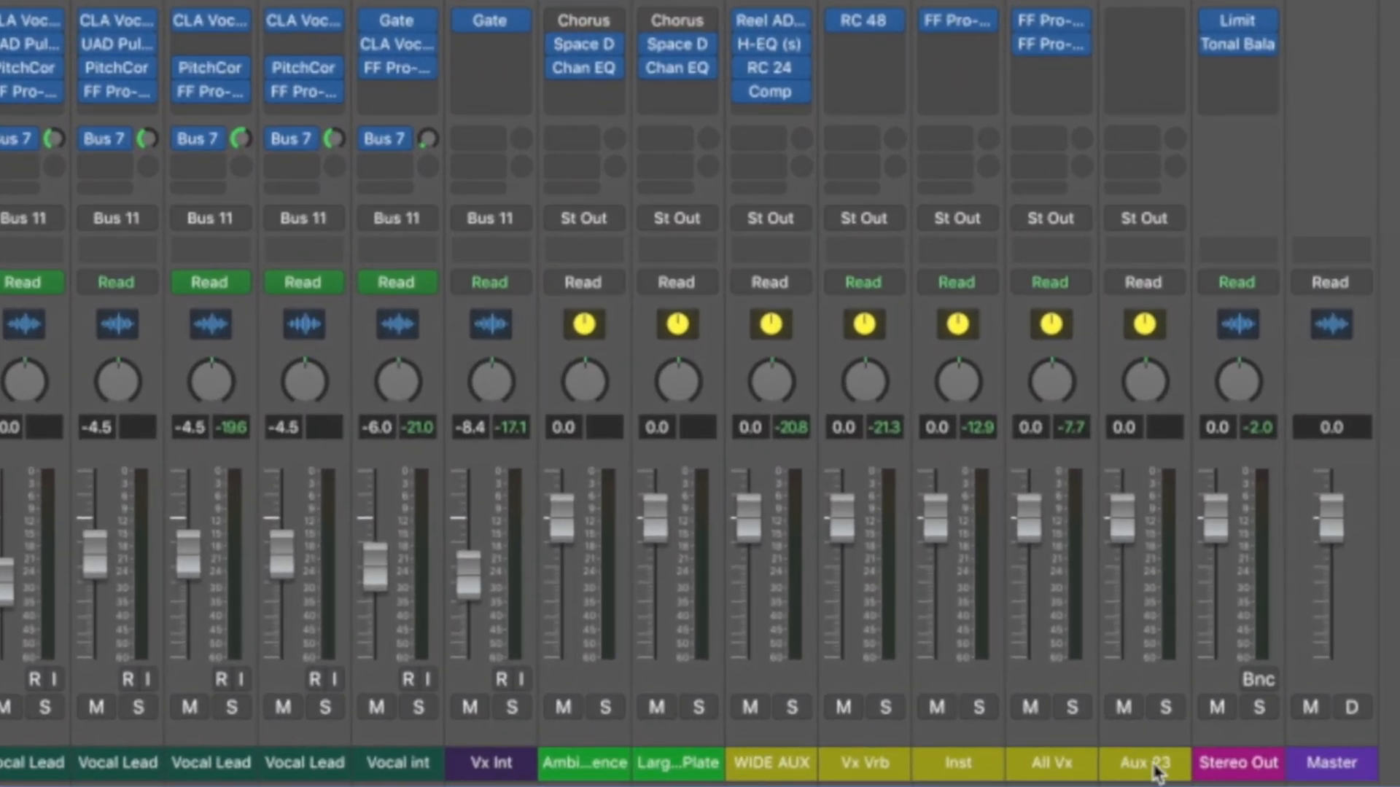
Rename the new aux channel fed by Bus 20 as Drums and solo it to audition the drum group.
double_click(1155, 764)
text(Drums)
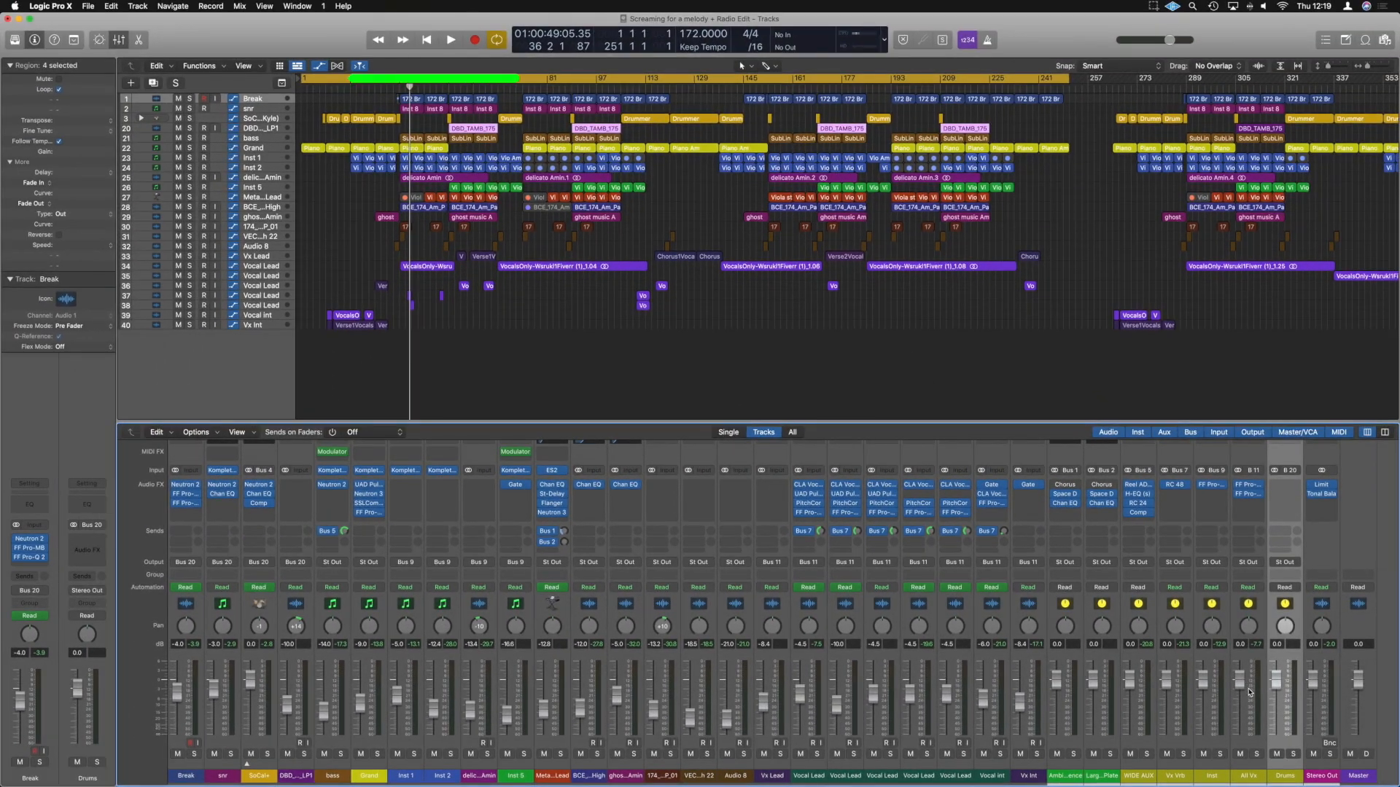
click(1260, 742)
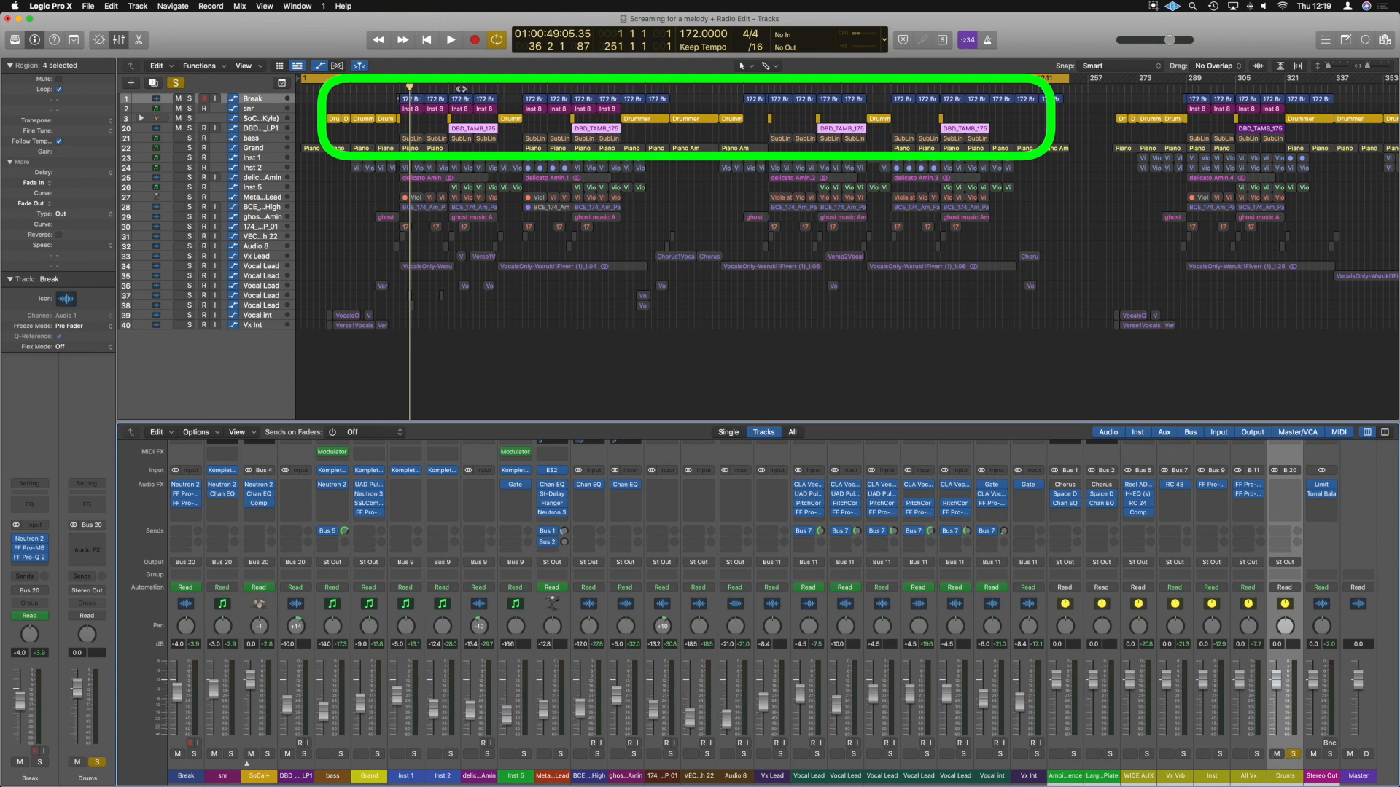
click(519, 86)
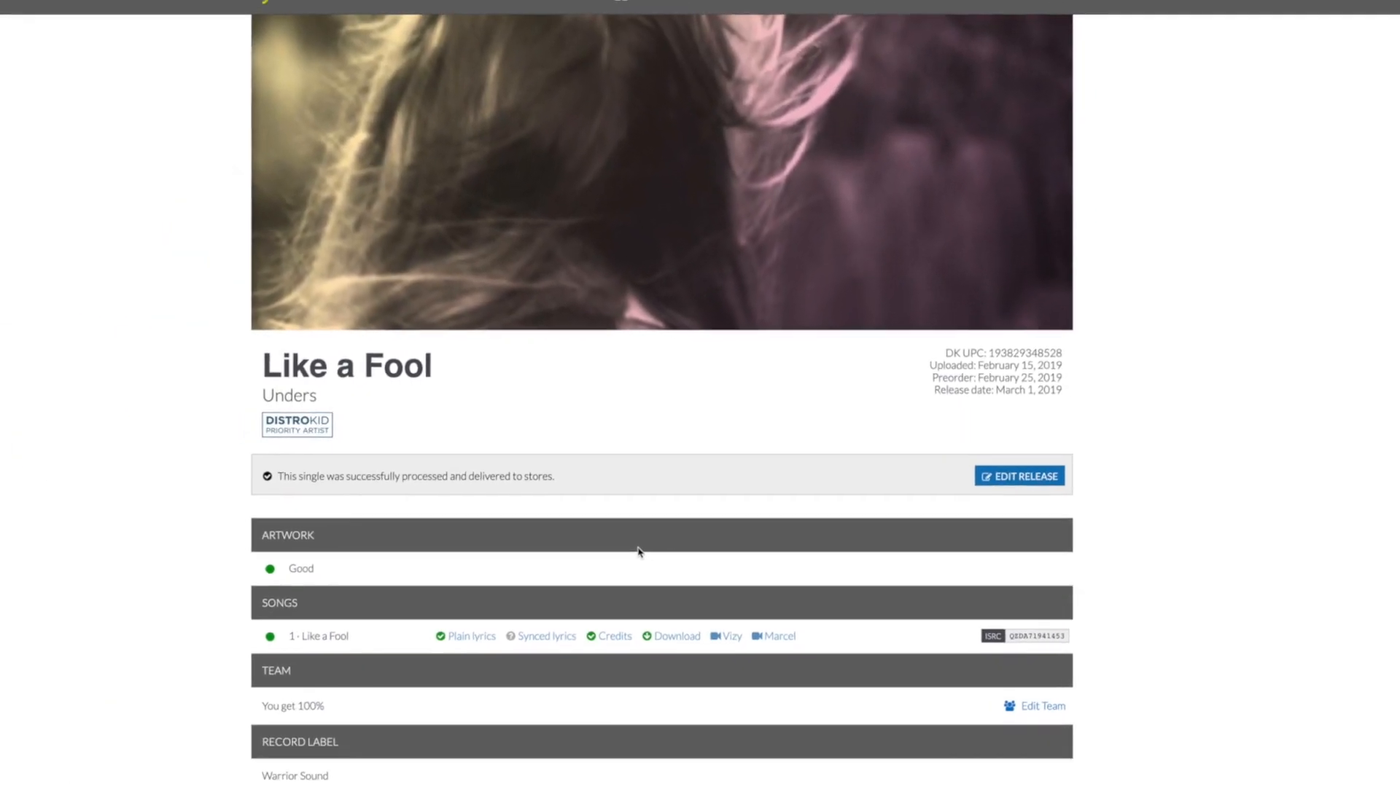
scroll(552, 631, down, 8)
scroll(557, 631, up, 3)
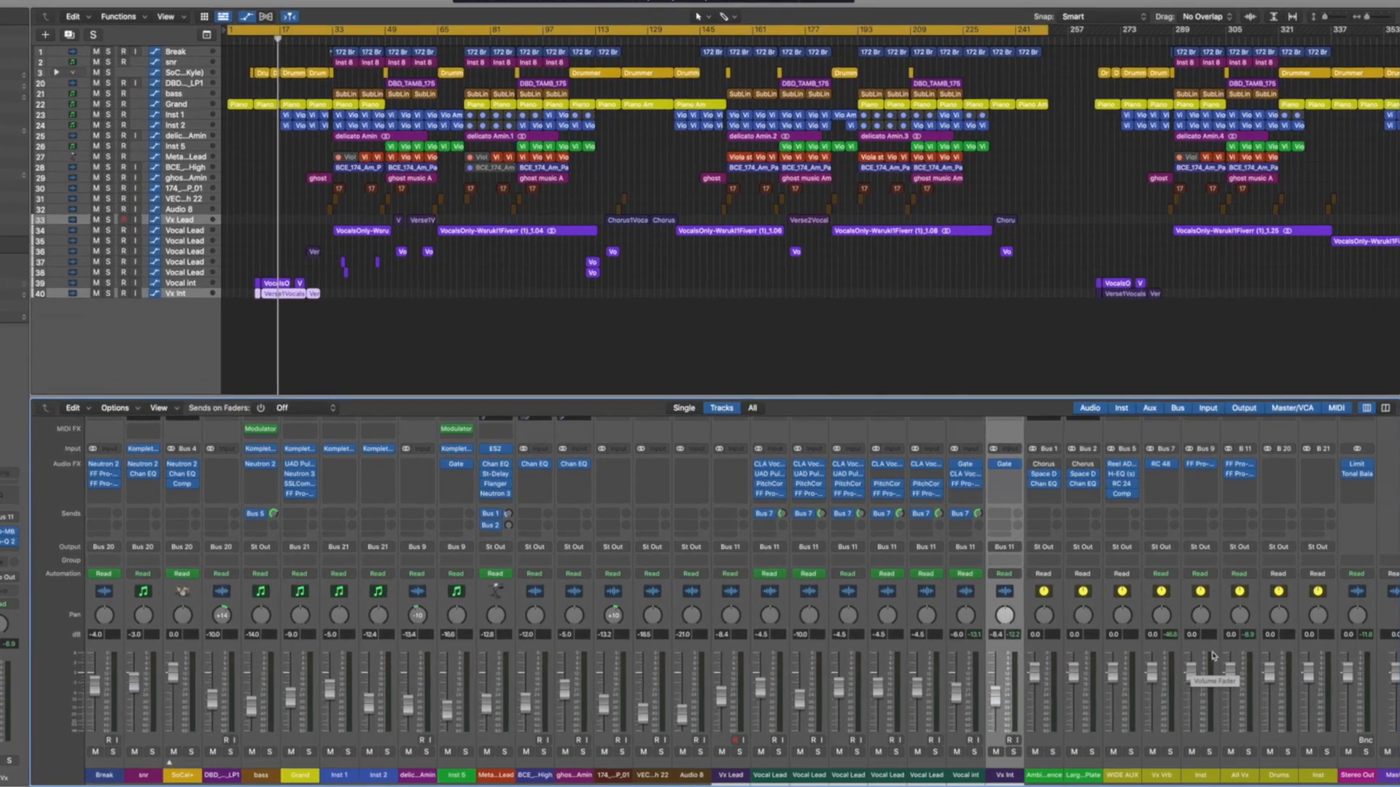
Create tracks for the All Vx, Drums and new Inst aux channels and play back the All Vx track soloed.
click(1250, 775)
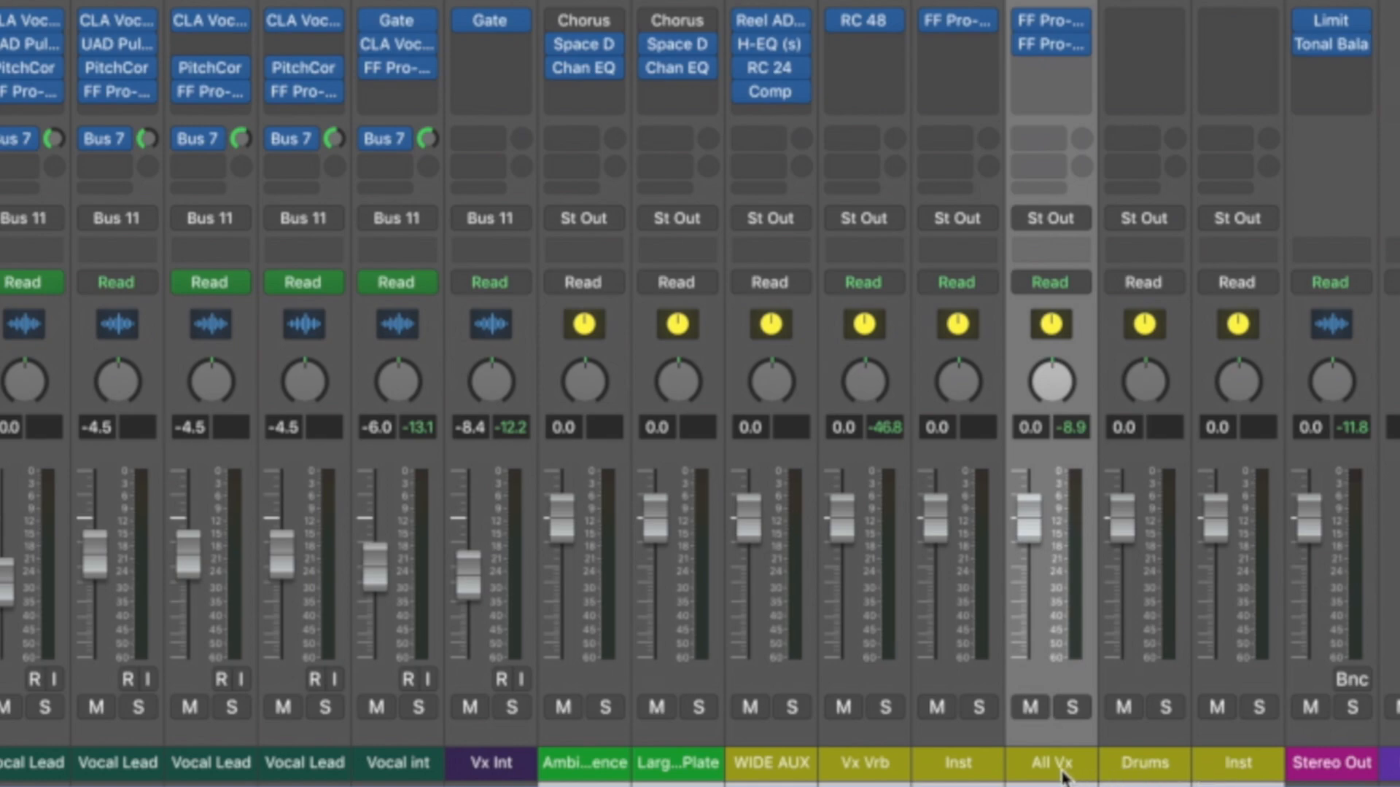
shift+click(1239, 774)
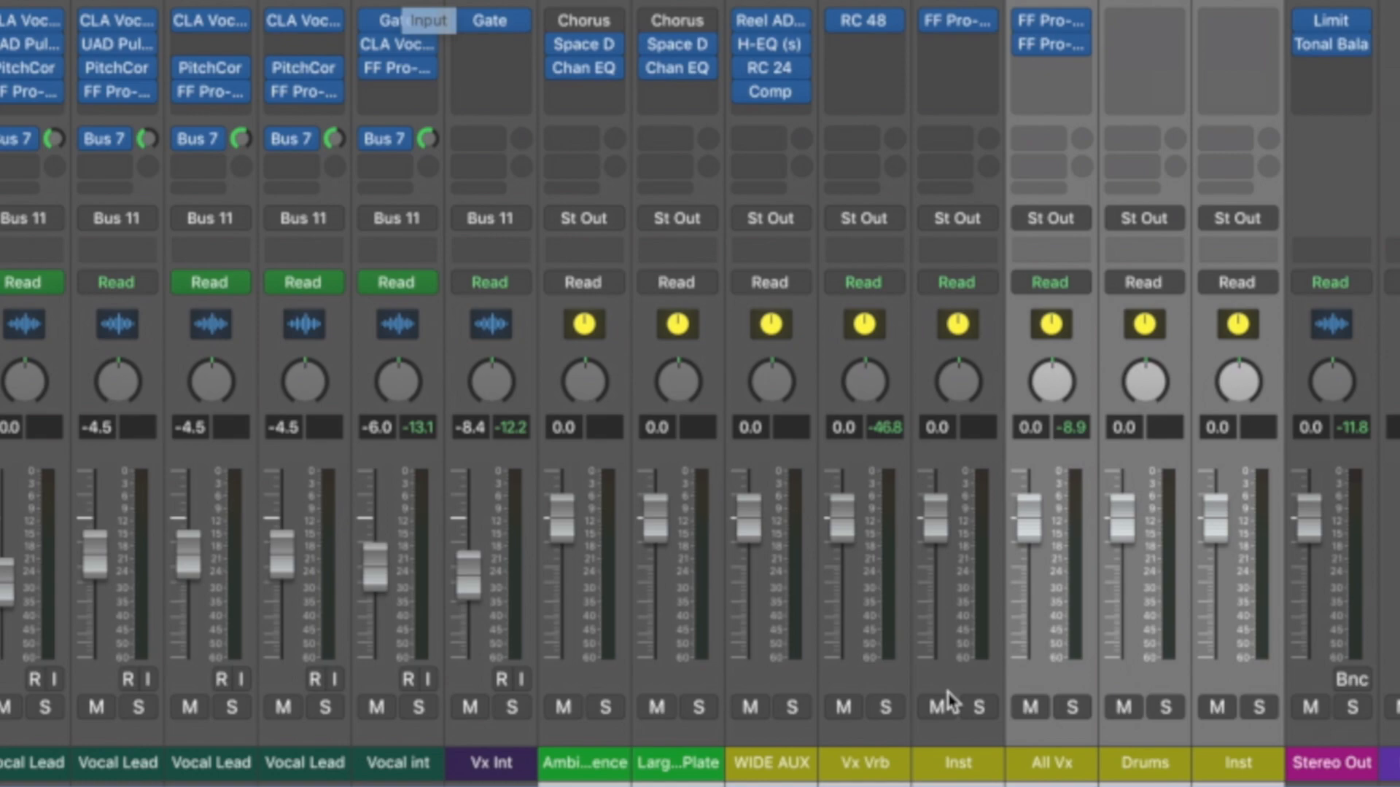
right_click(1069, 764)
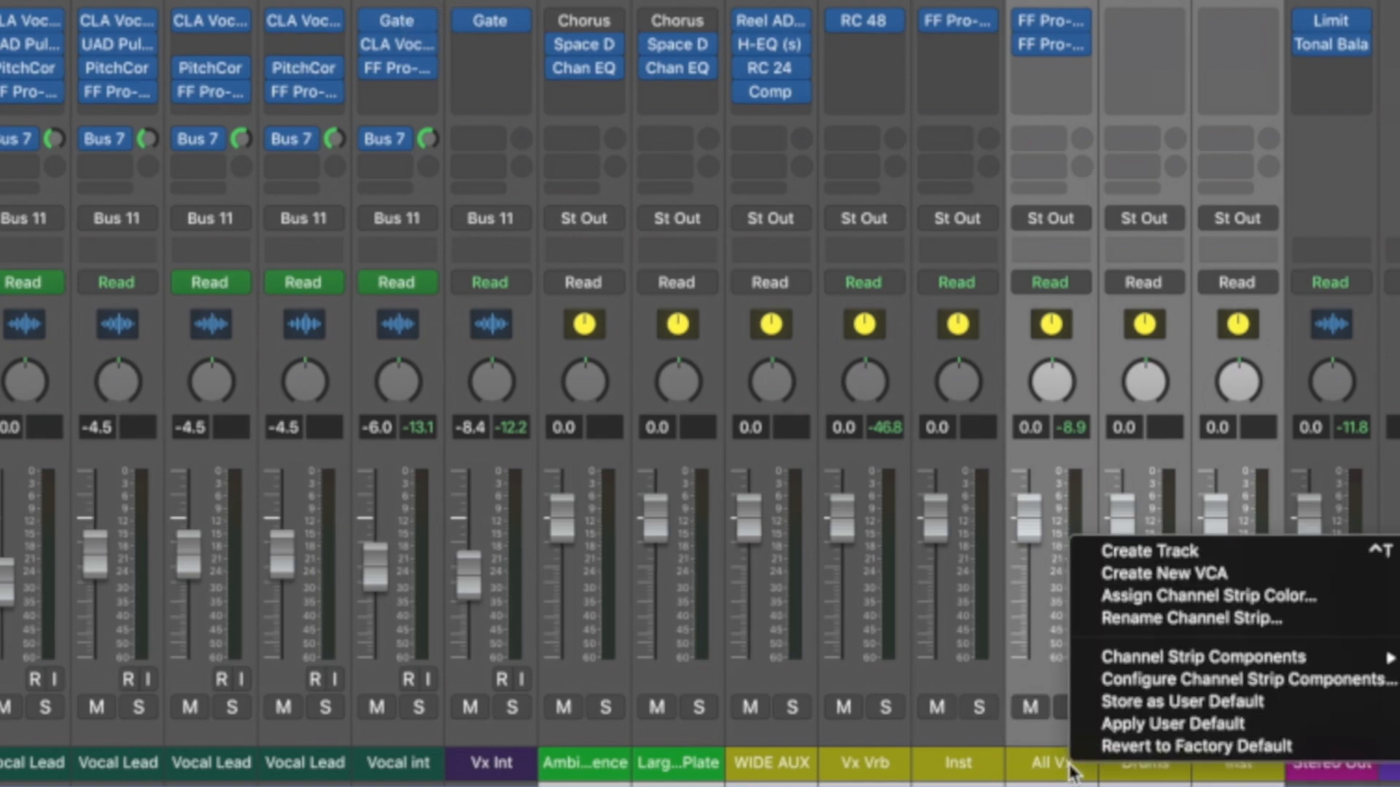
click(1144, 552)
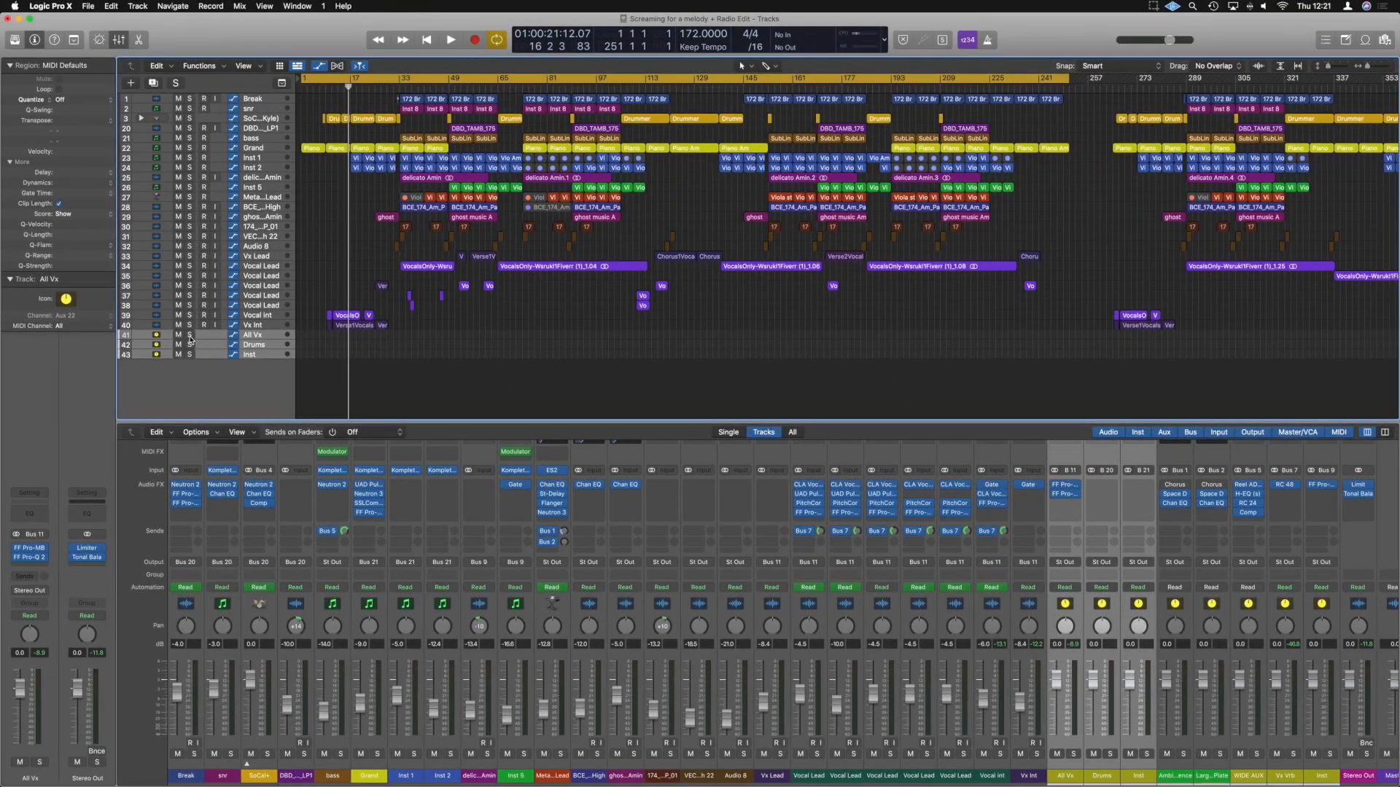
click(169, 328)
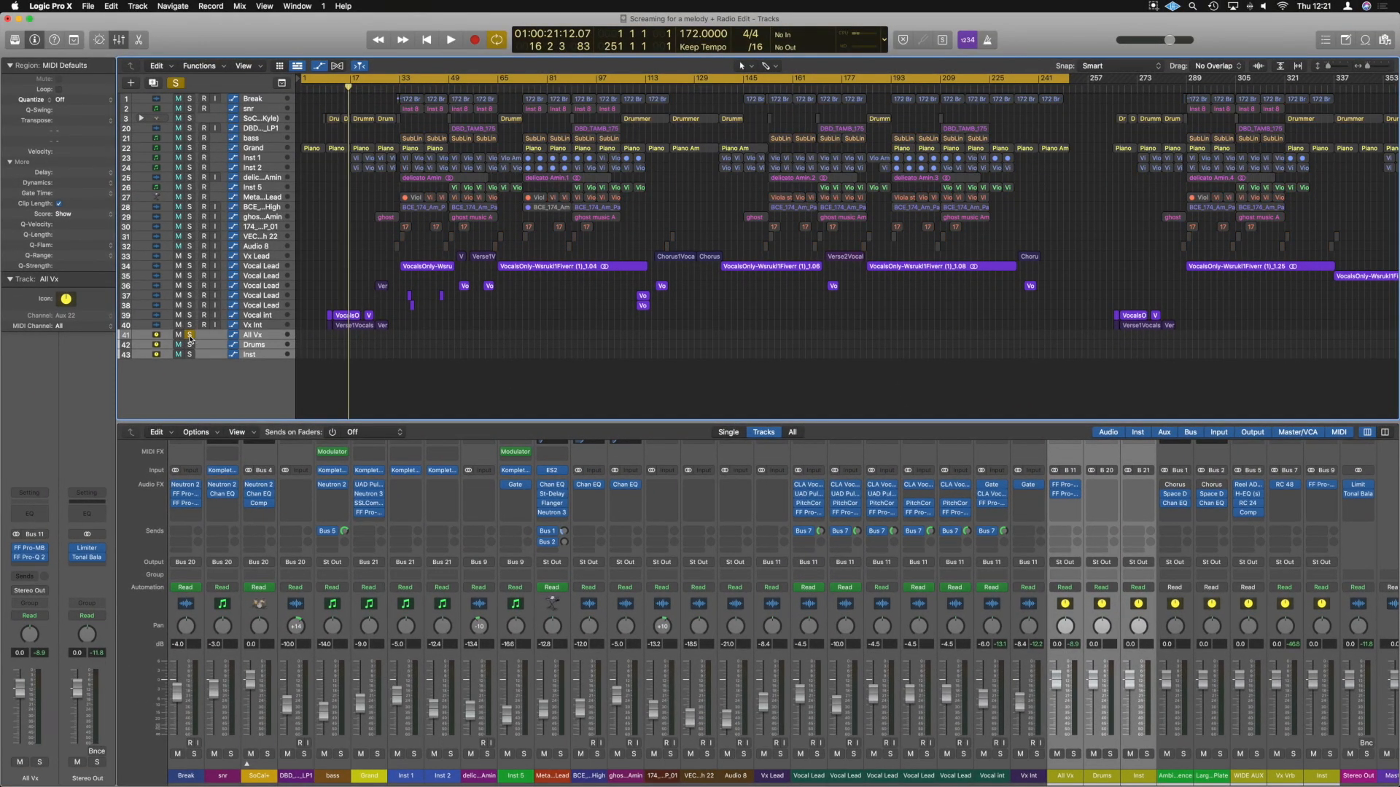
key(space)
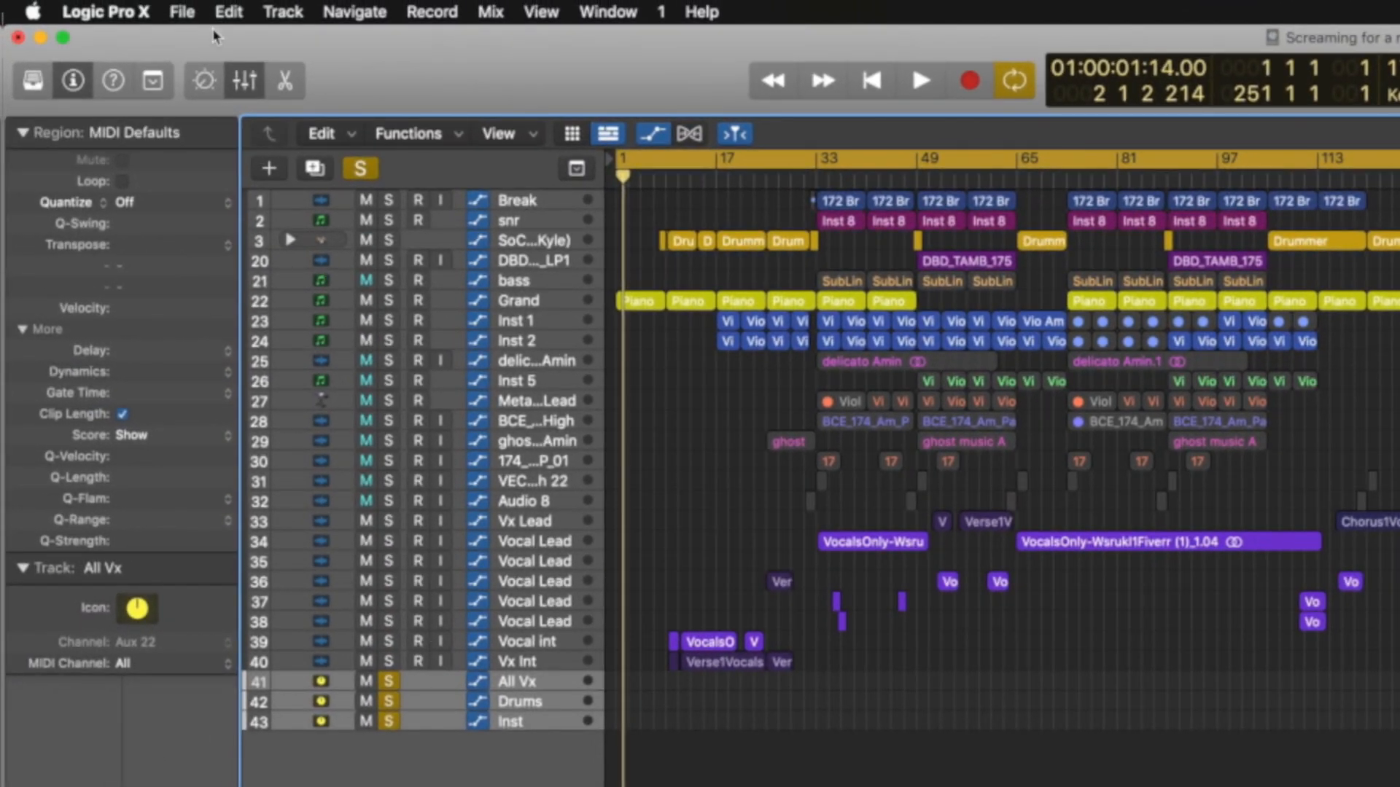
Start exporting the three selected tracks as audio files into a new Desktop folder named Stems Example.
click(182, 16)
mouse_move(273, 503)
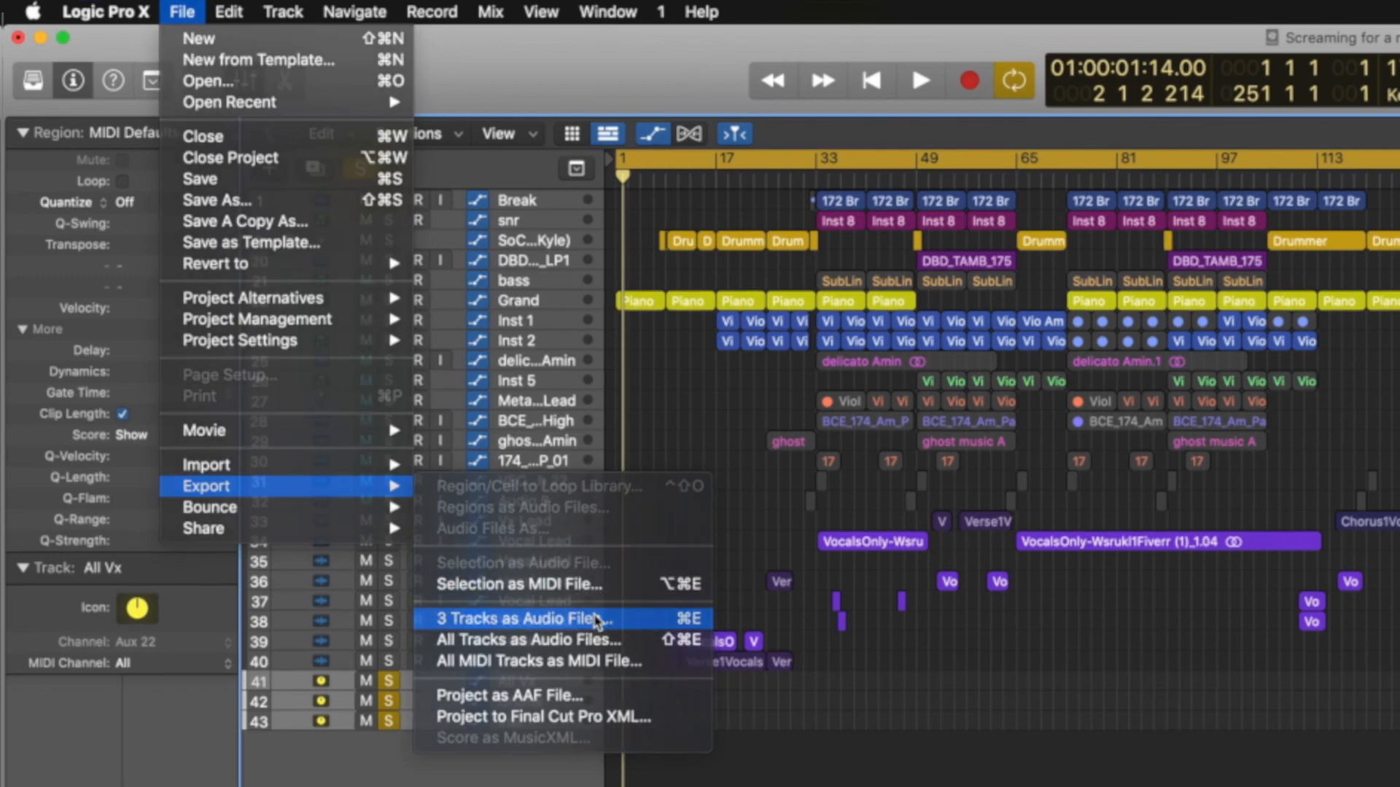
click(597, 619)
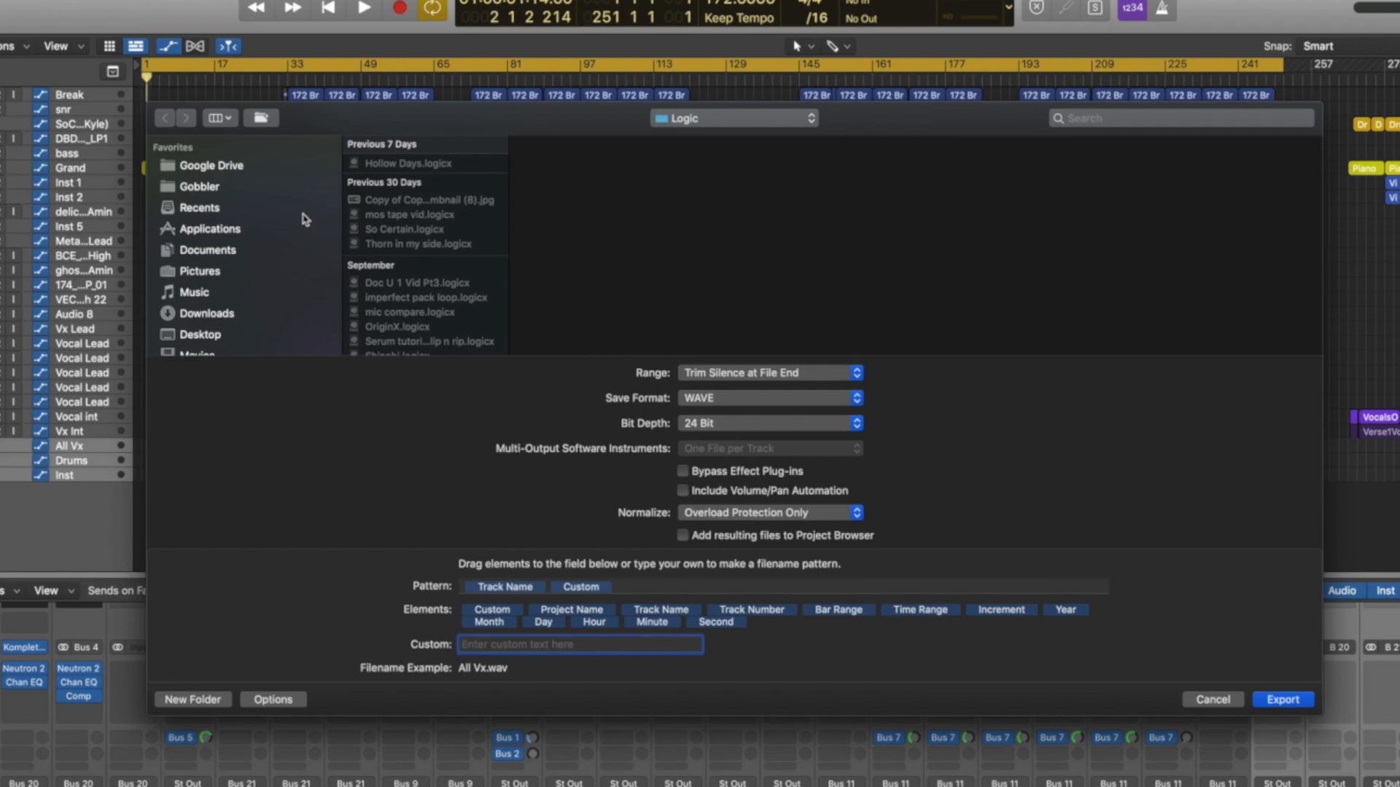
scroll(305, 219, down, 1)
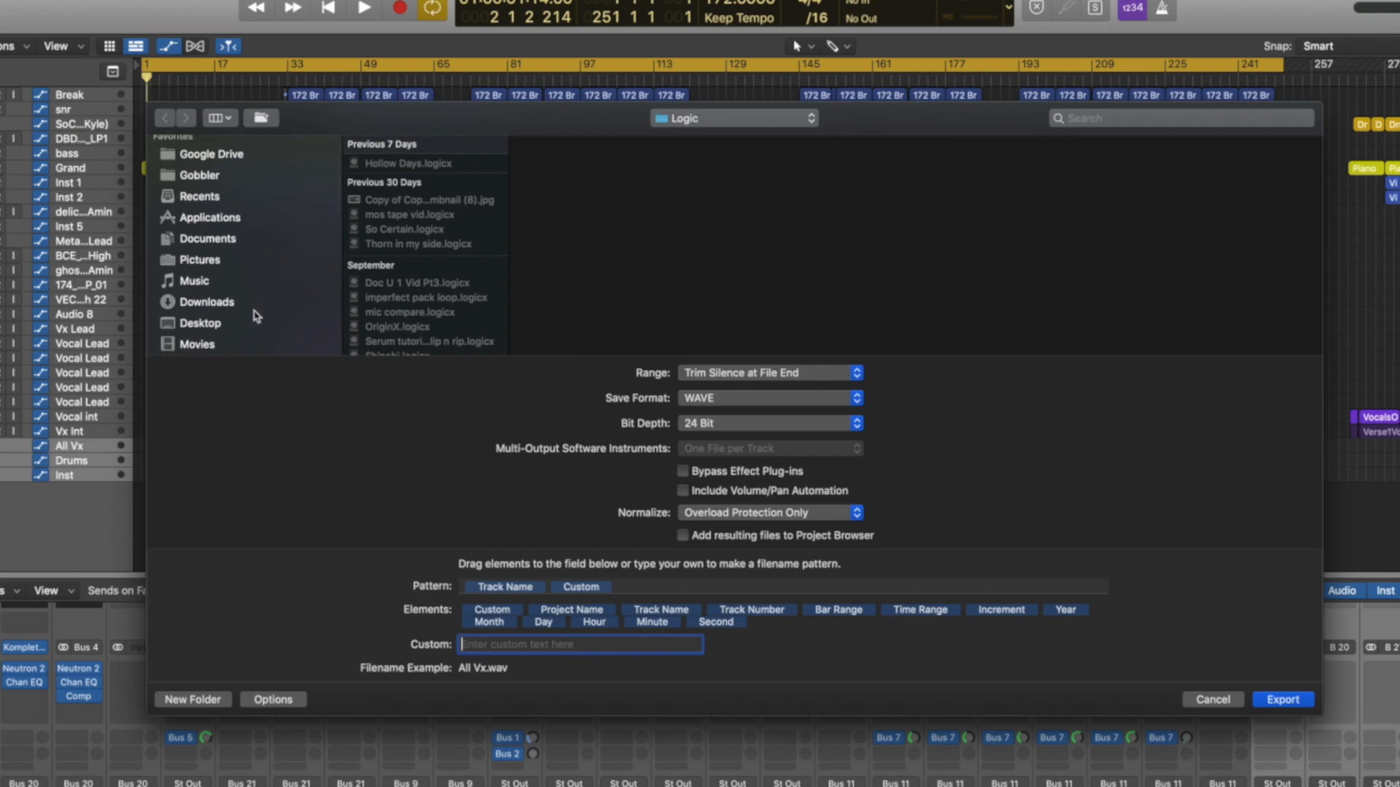
click(204, 326)
click(188, 702)
text(Stems Example)
key(Return)
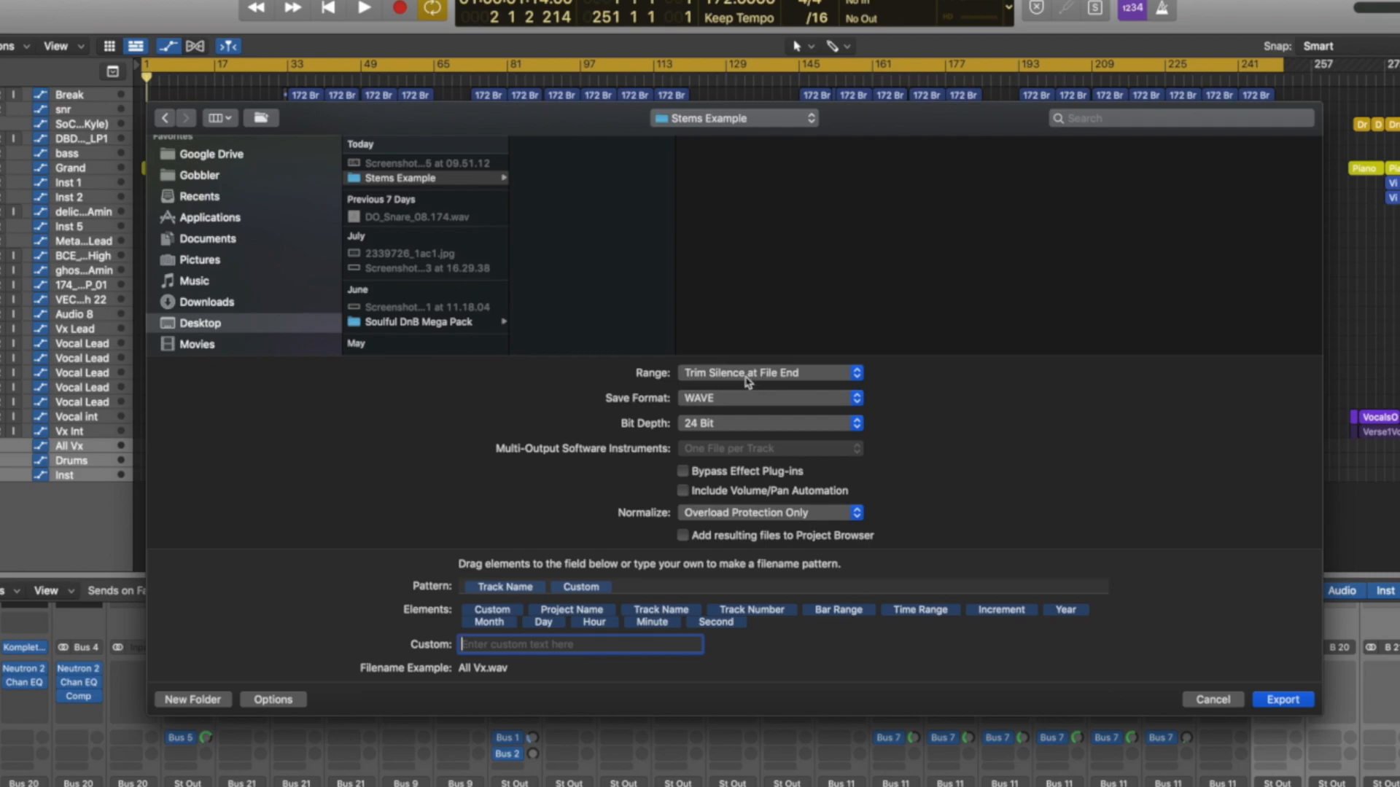
Keep the export range at Trim Silence at File End and set Normalize to Off.
click(747, 379)
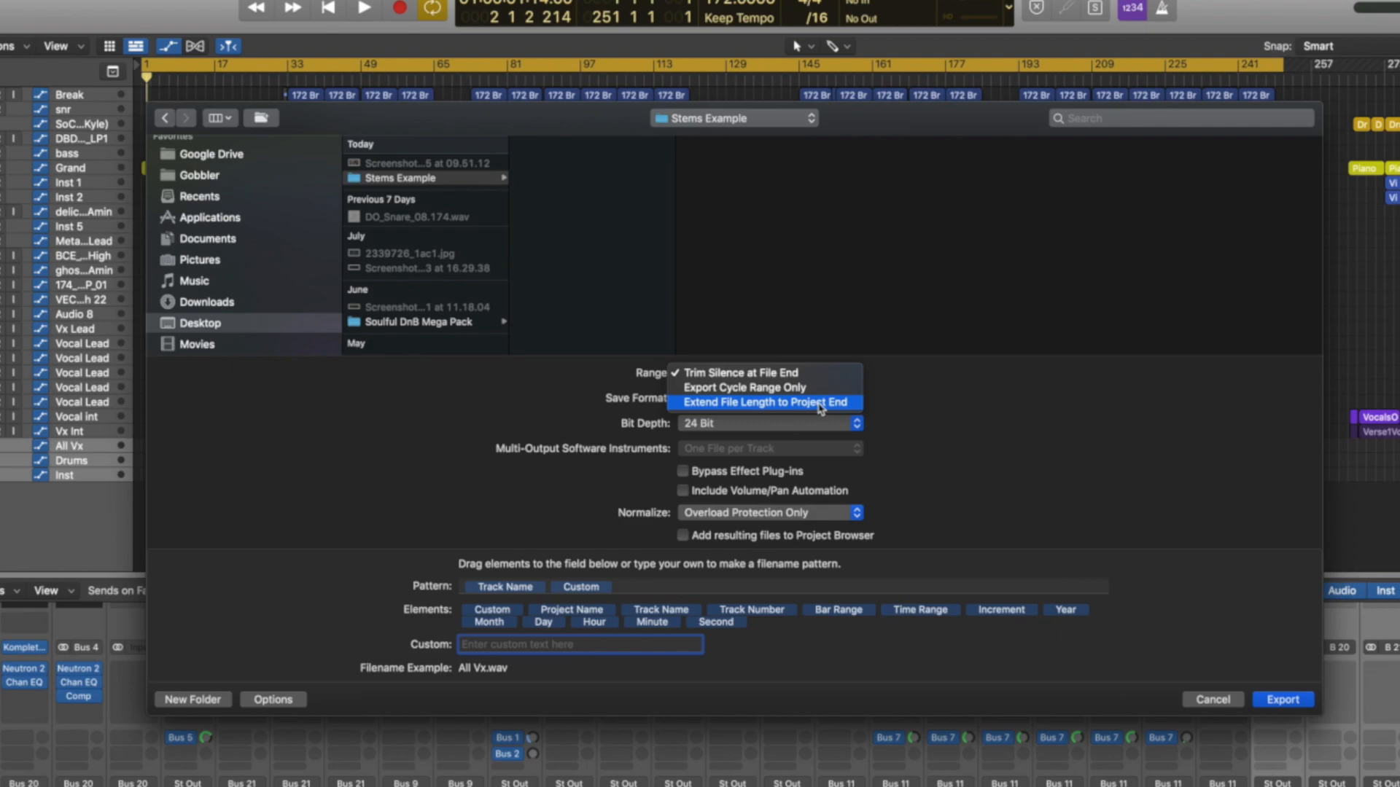
click(905, 381)
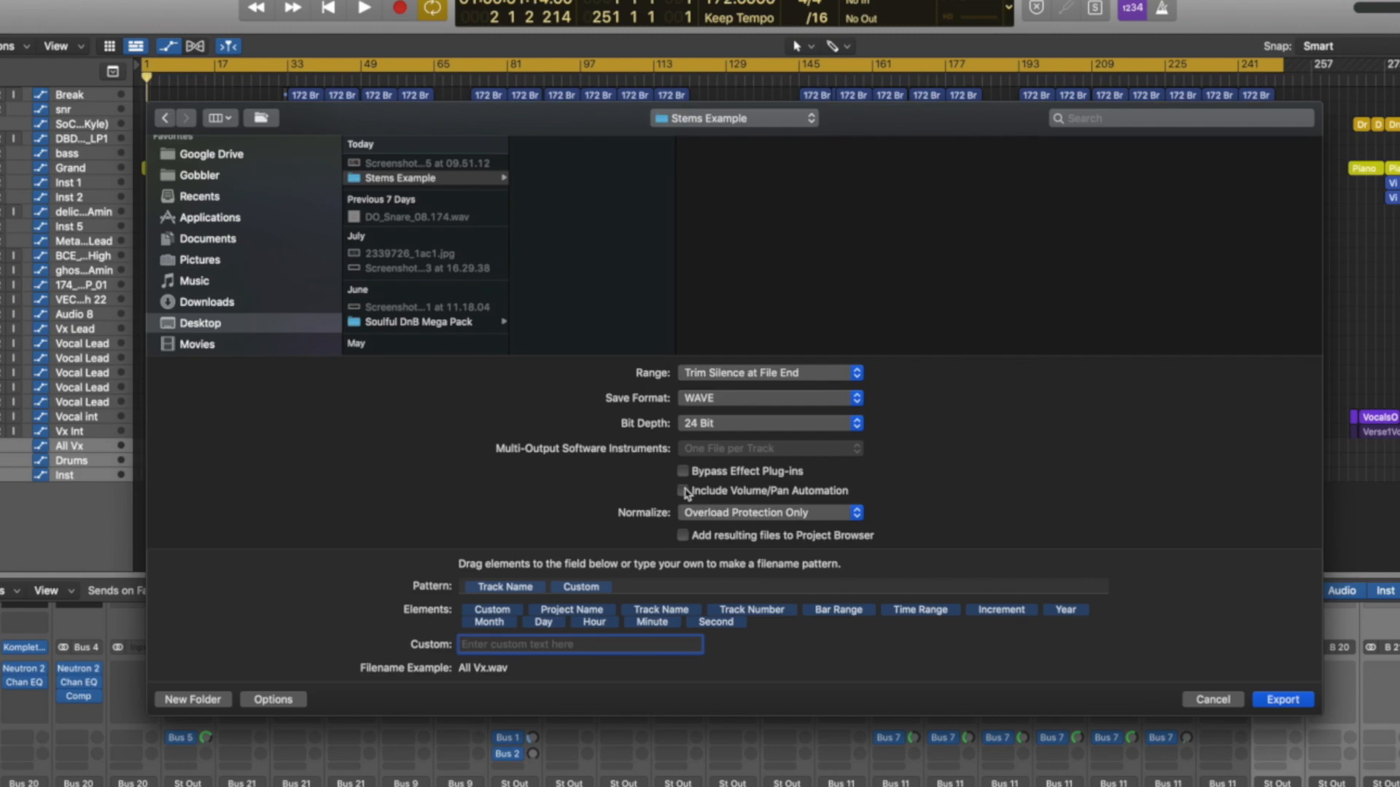
click(693, 516)
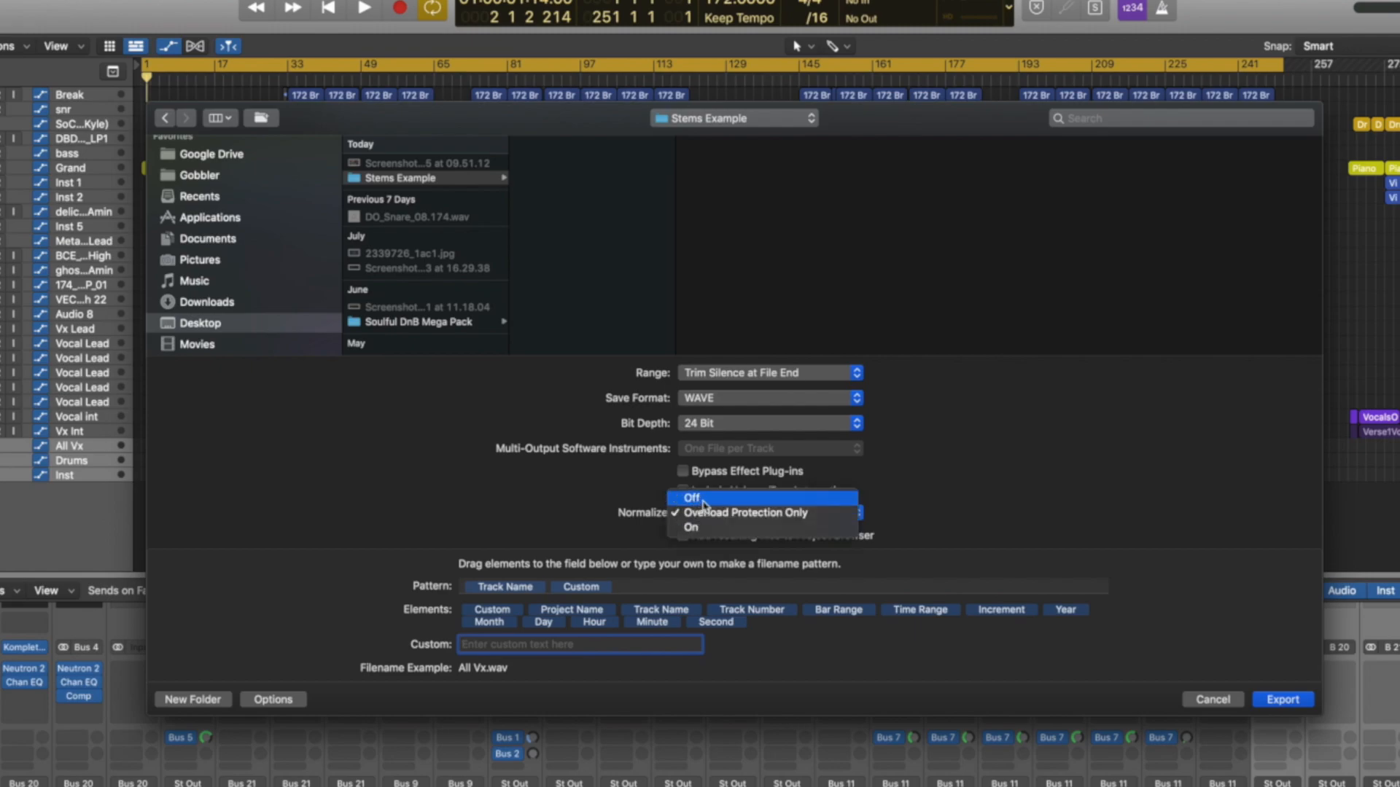
click(704, 501)
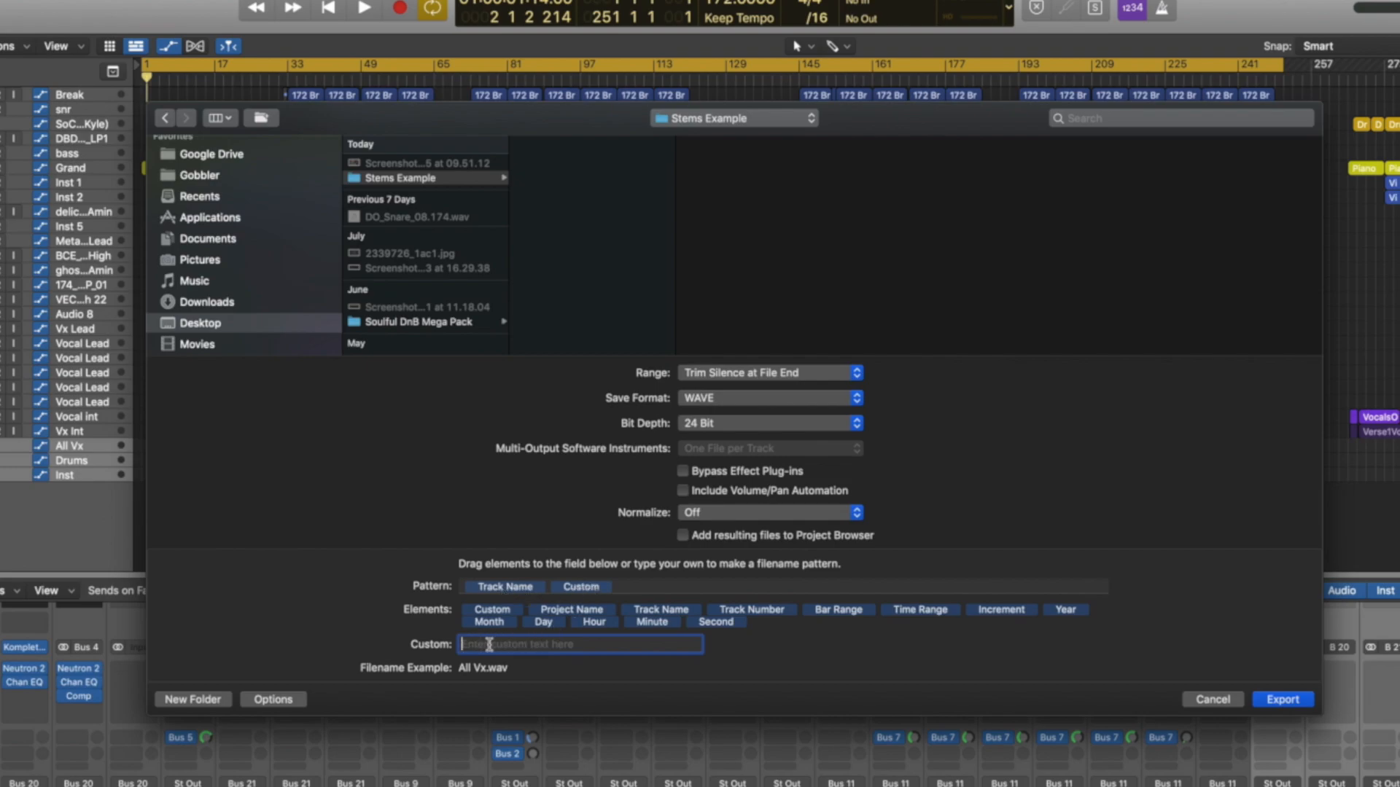
Add the custom text "-Stem" to the exported file names and export the stems.
text(Ste)
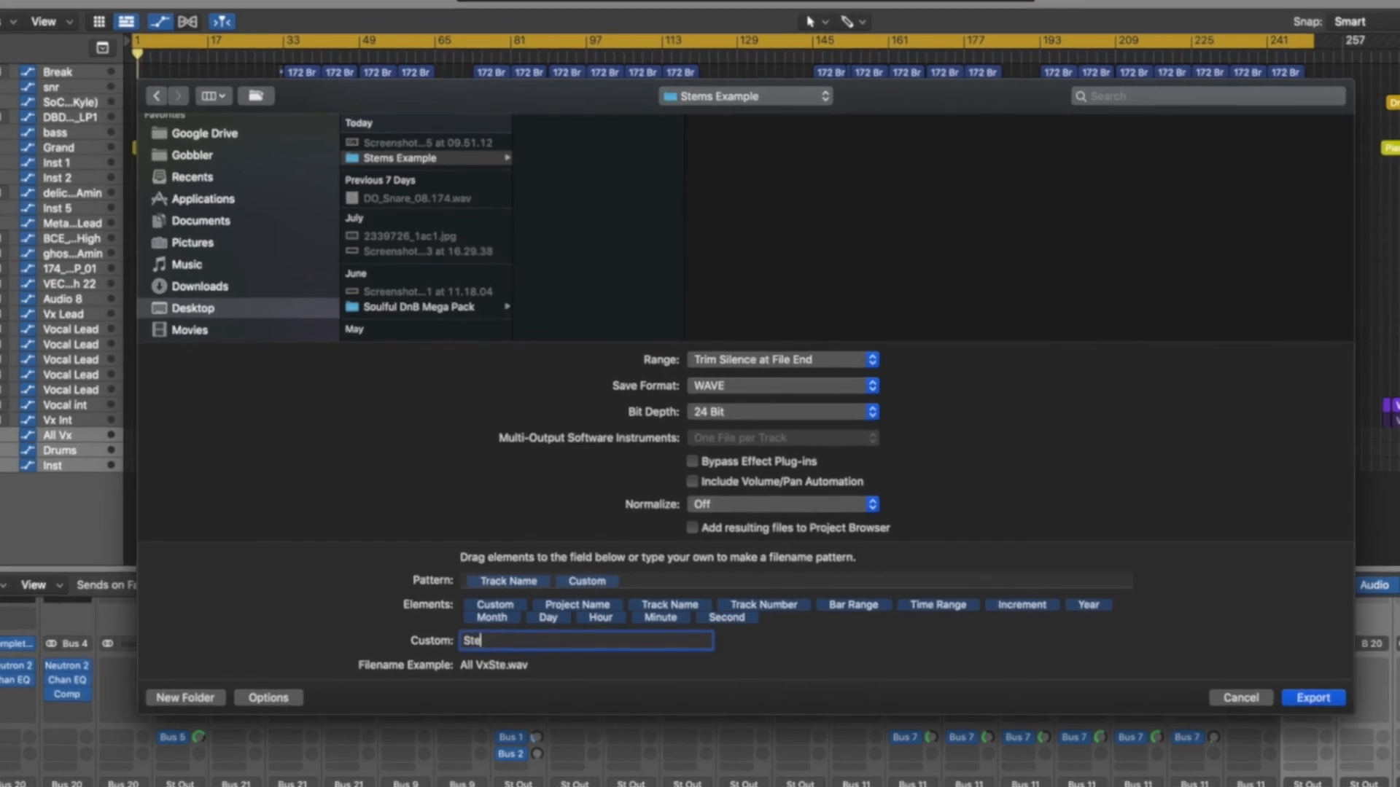
text(m)
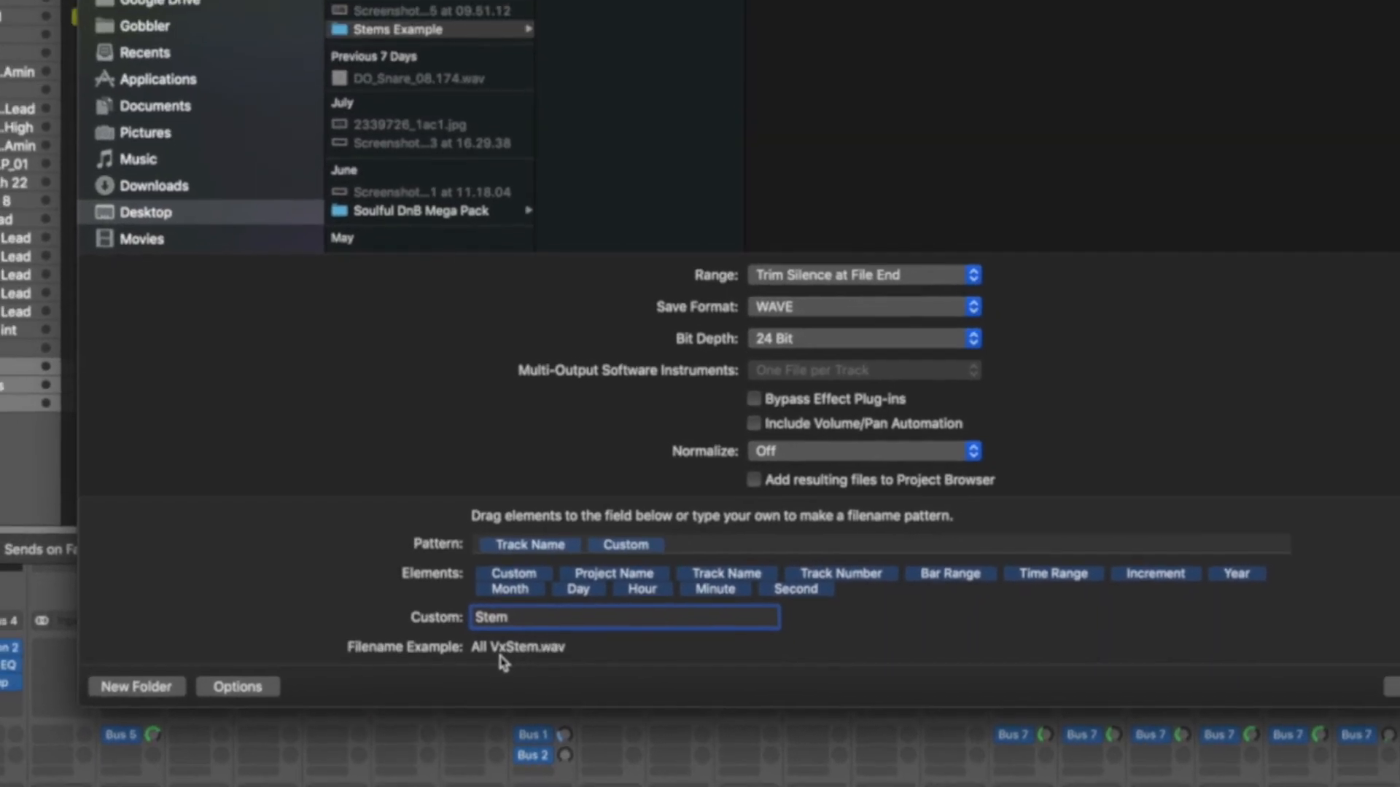
click(475, 617)
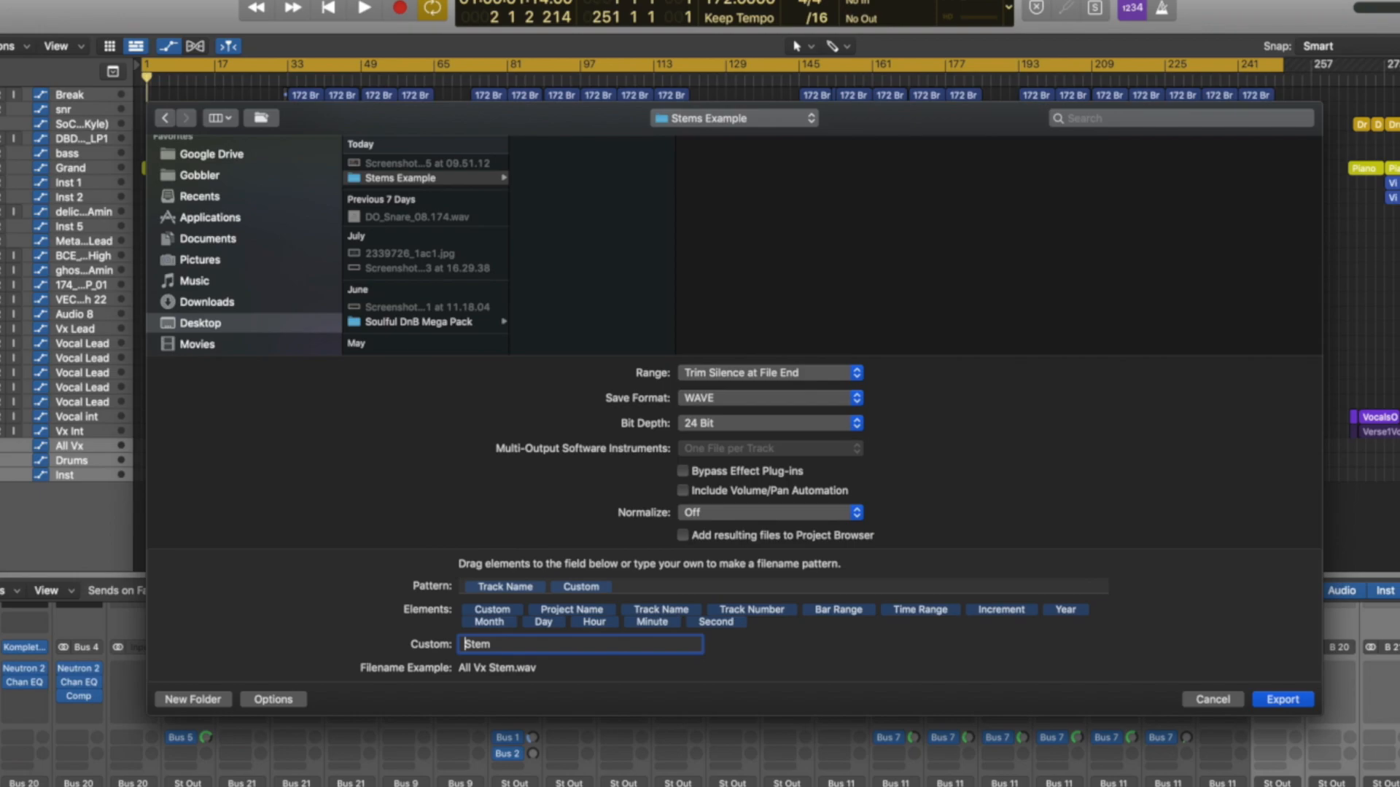
key(BackSpace)
text(-)
click(1277, 701)
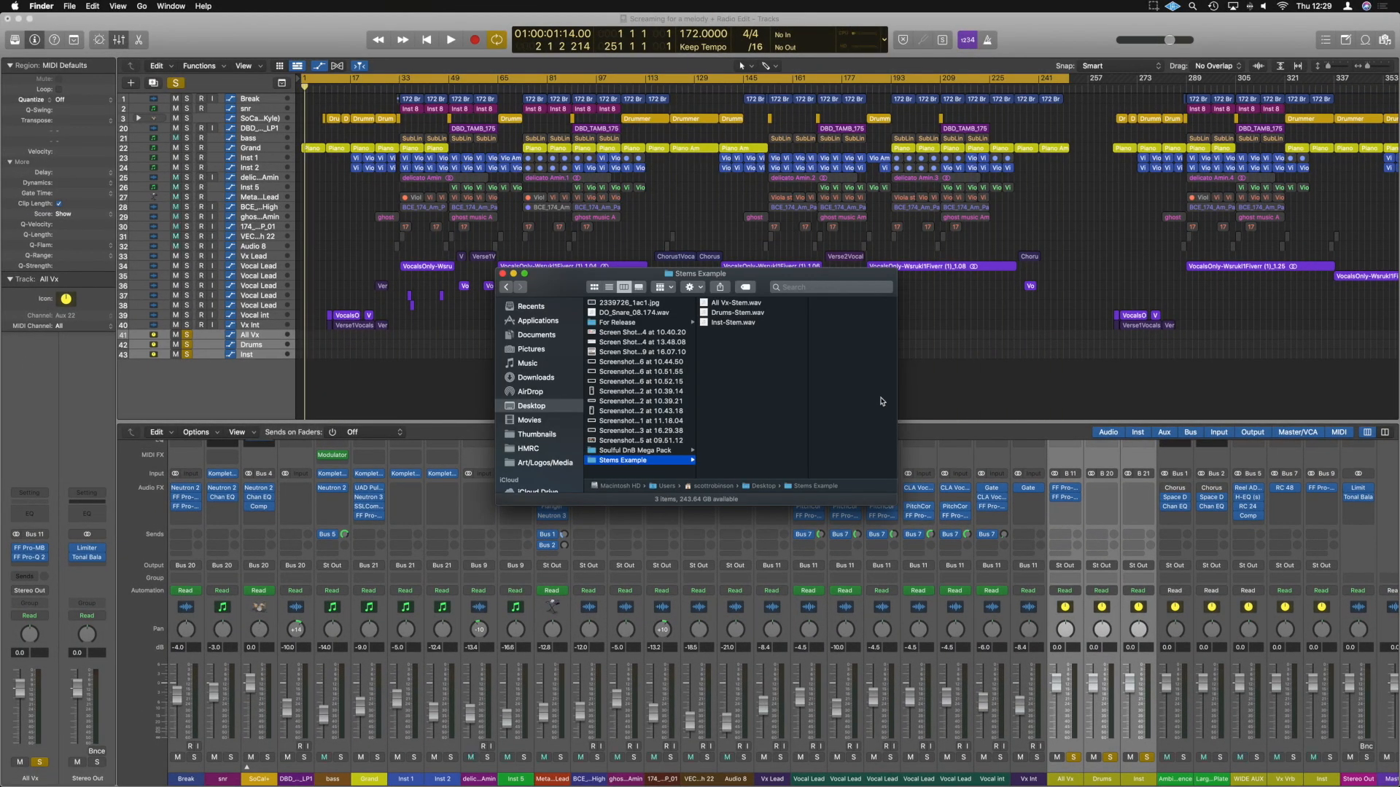
Preview the exported All Vx-Stem.wav in Finder and close the preview.
click(718, 304)
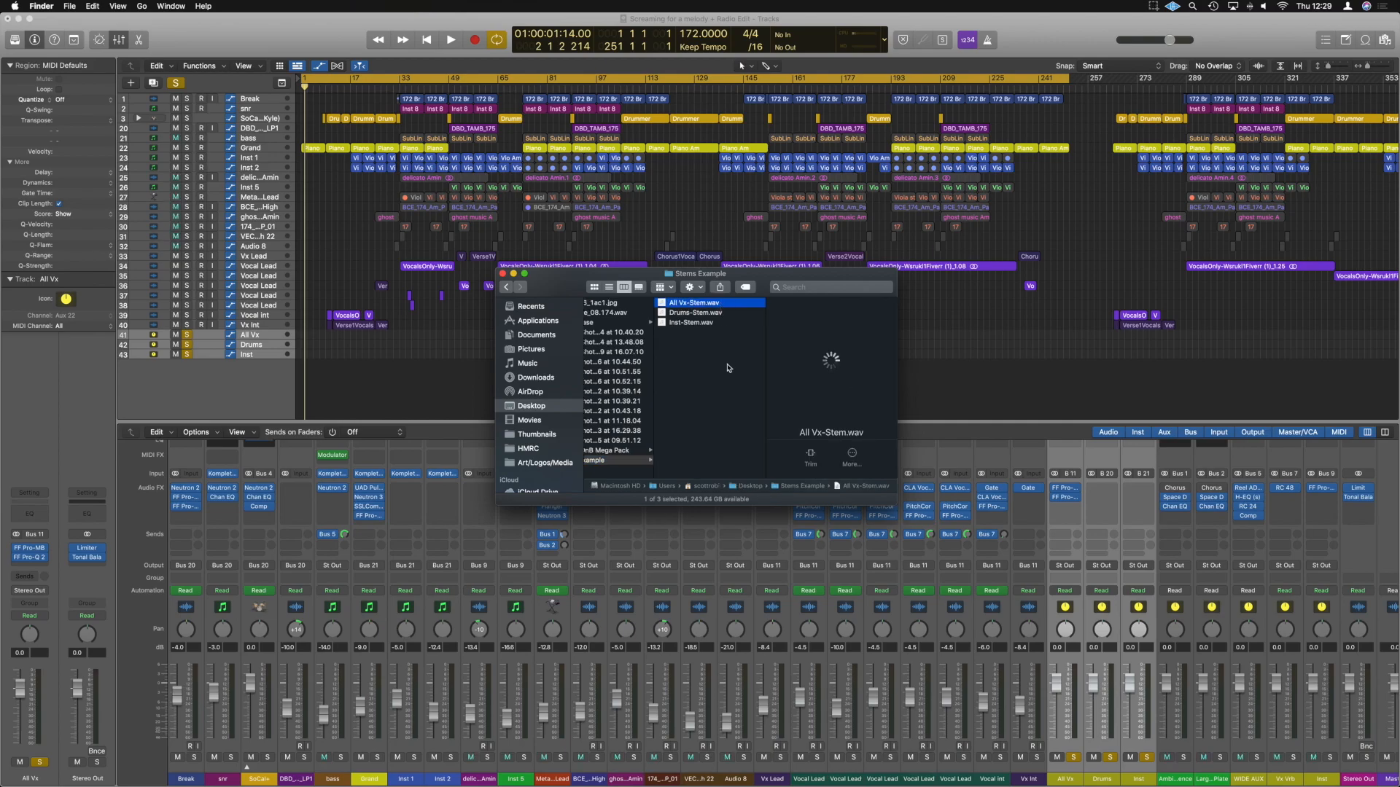
key(space)
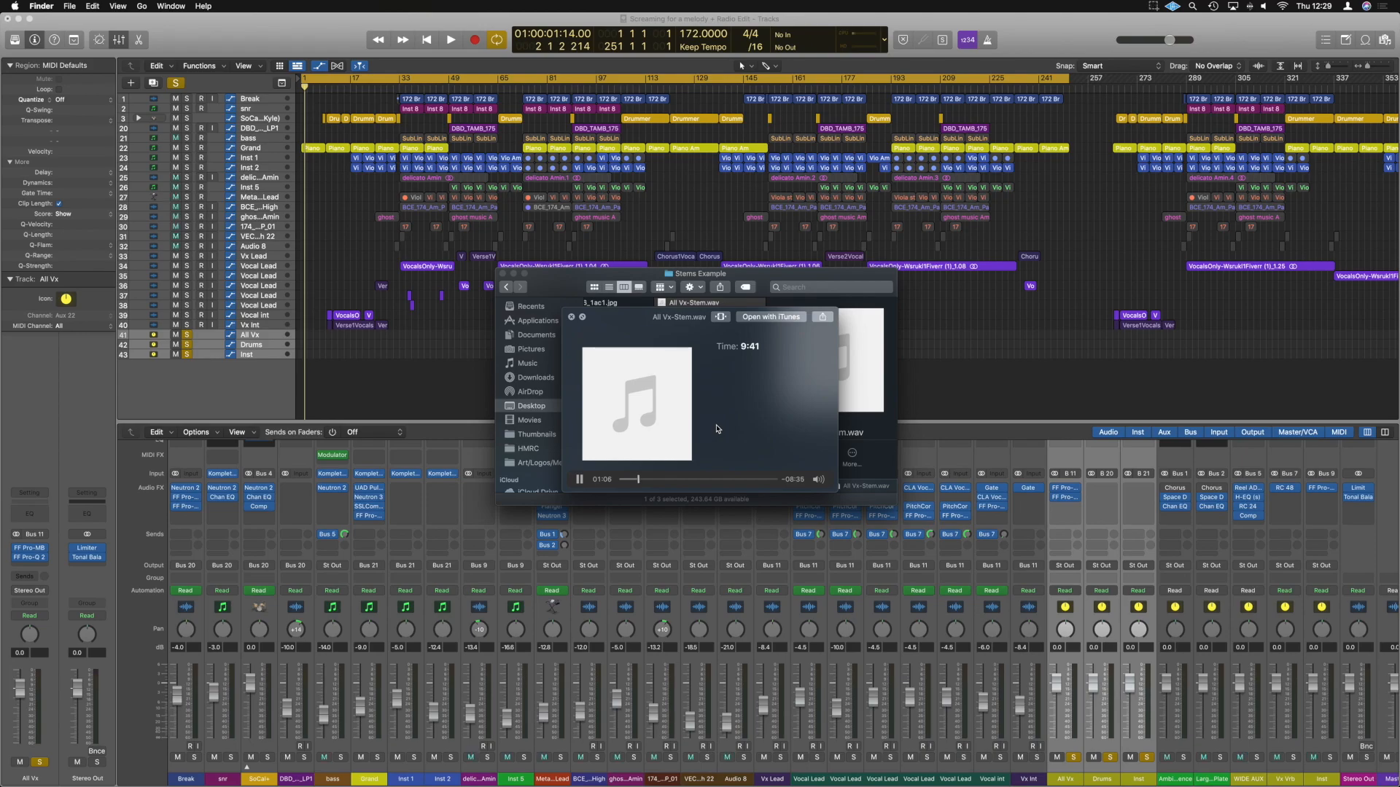
click(572, 318)
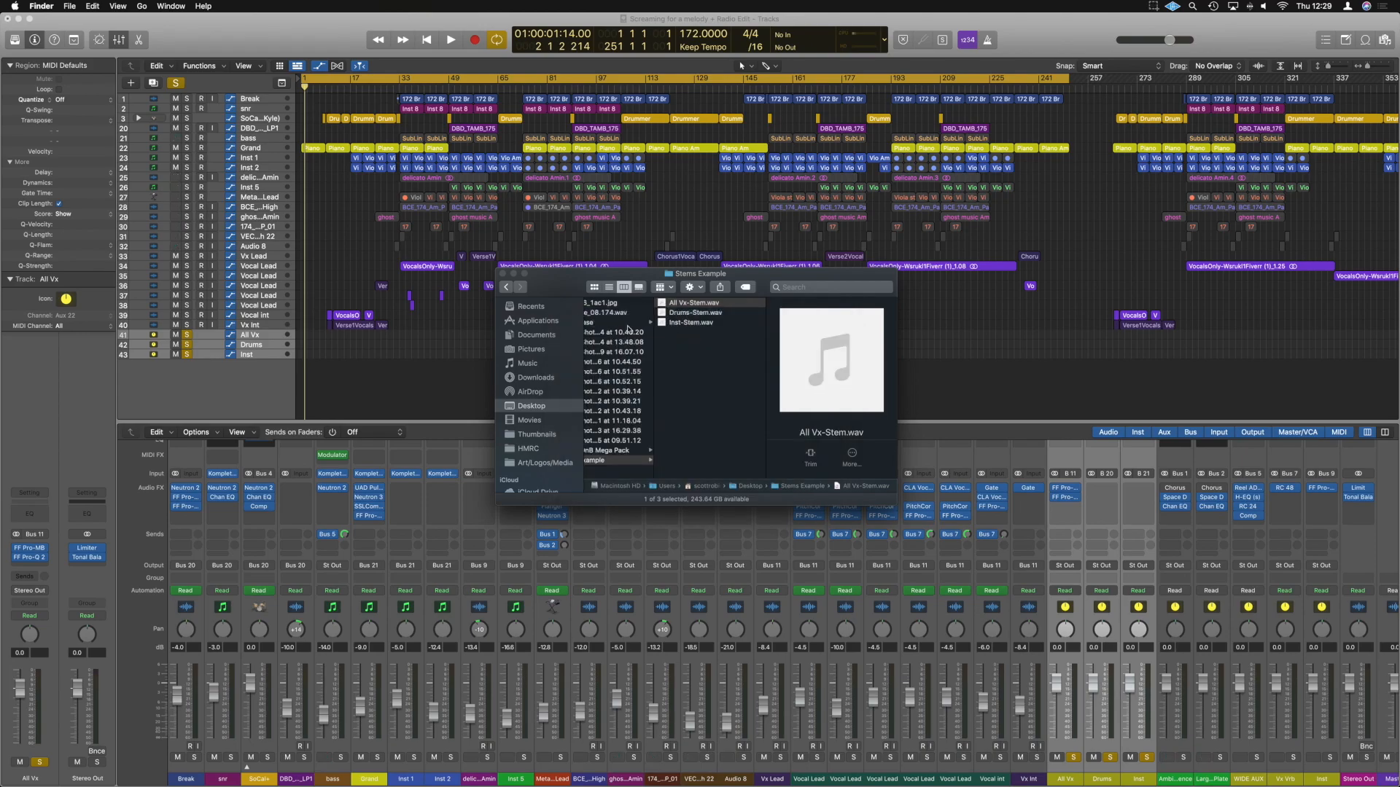